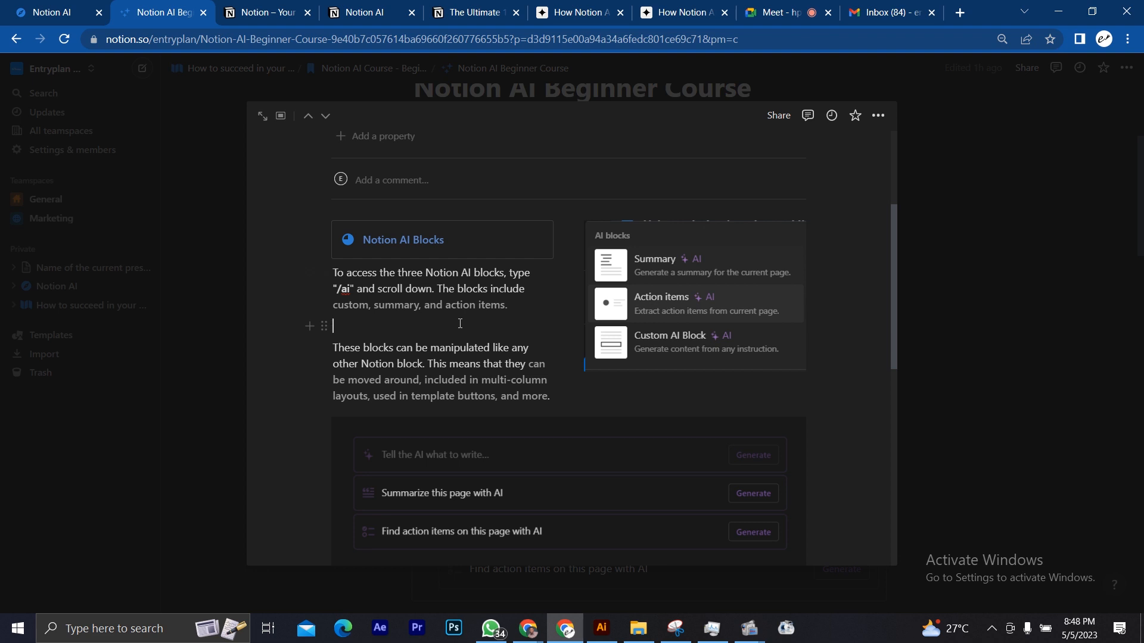
Bring up the available AI blocks with "/ai" on the empty line below the introductory paragraph, and clear the command text
text(/)
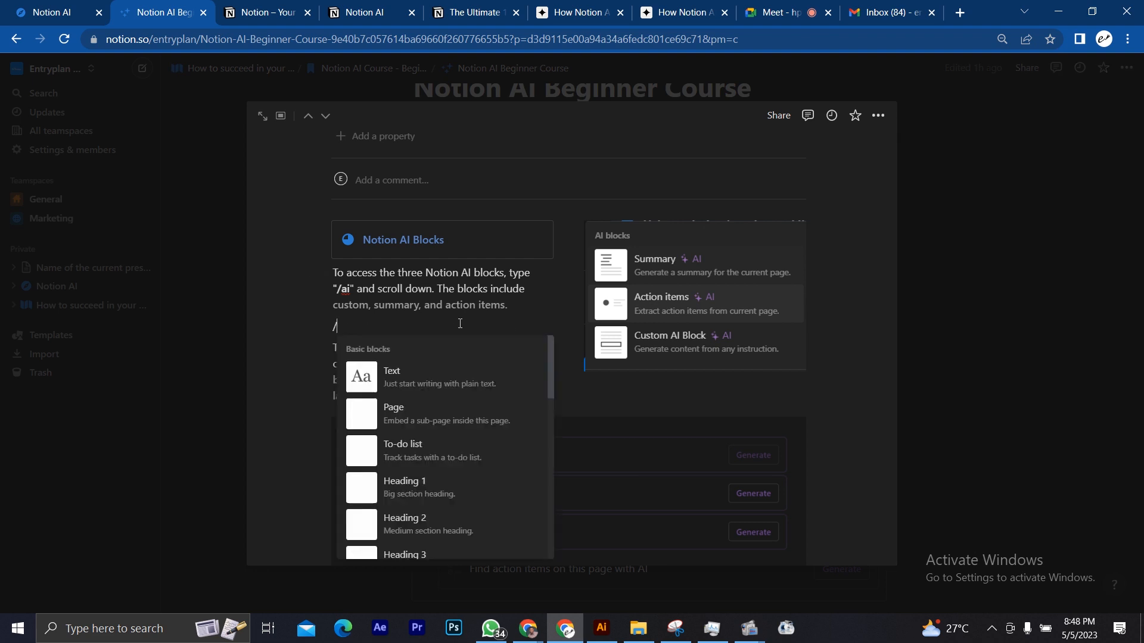
text(a)
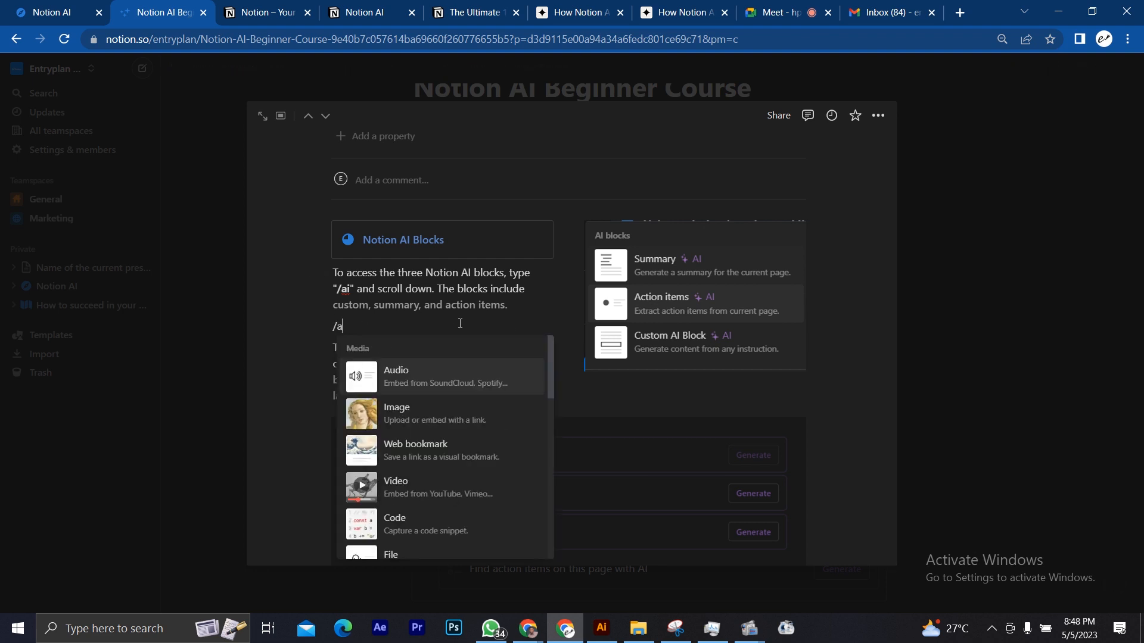
text(i)
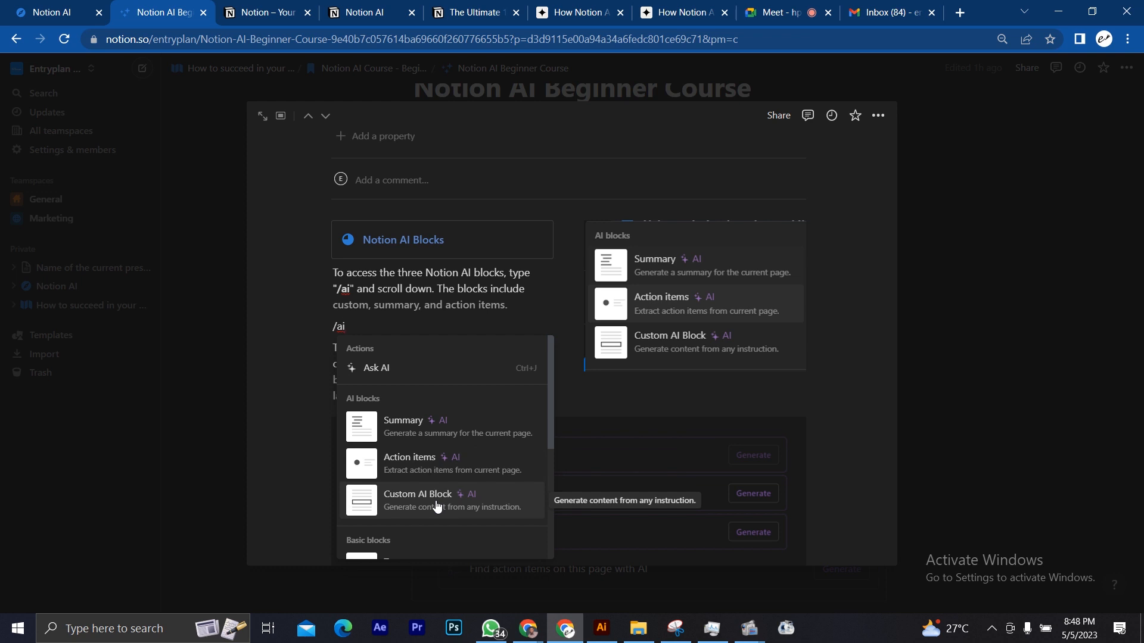
drag(348, 326, 333, 328)
key(BackSpace)
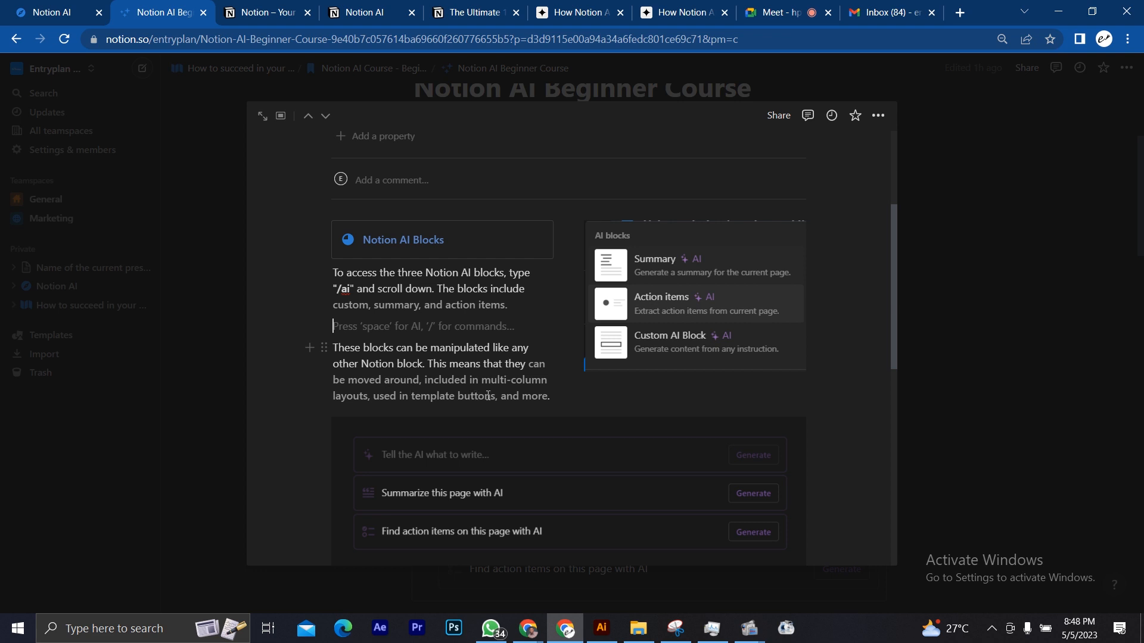
Examine the page's explanations and examples of the Custom AI, Summary AI and Action Items AI blocks
scroll(536, 395, down, 6)
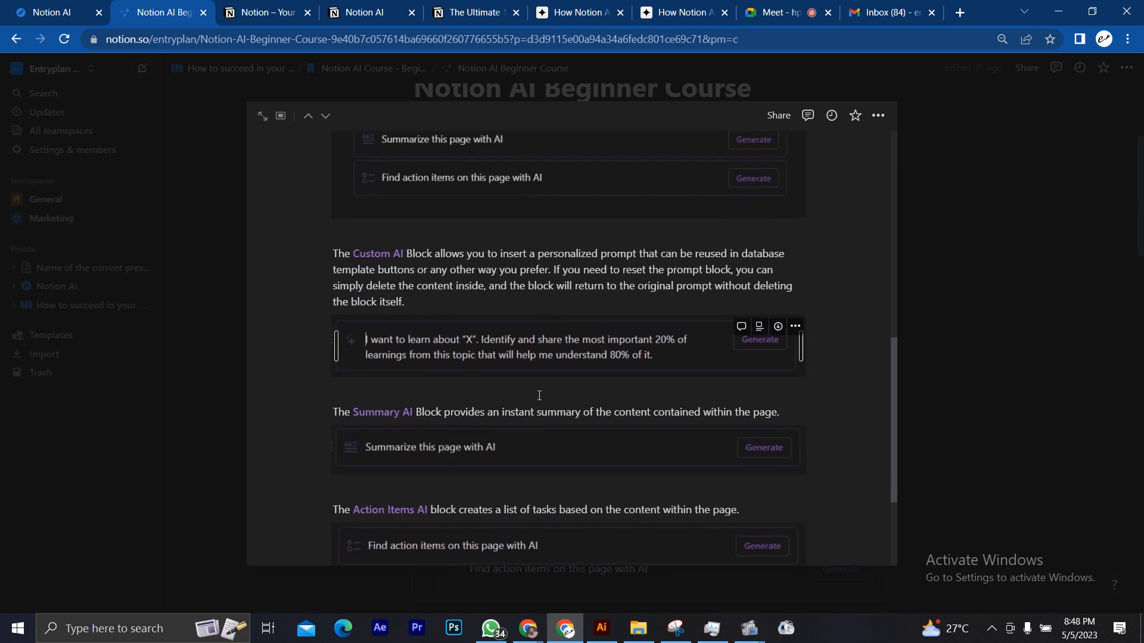
scroll(539, 395, up, 2)
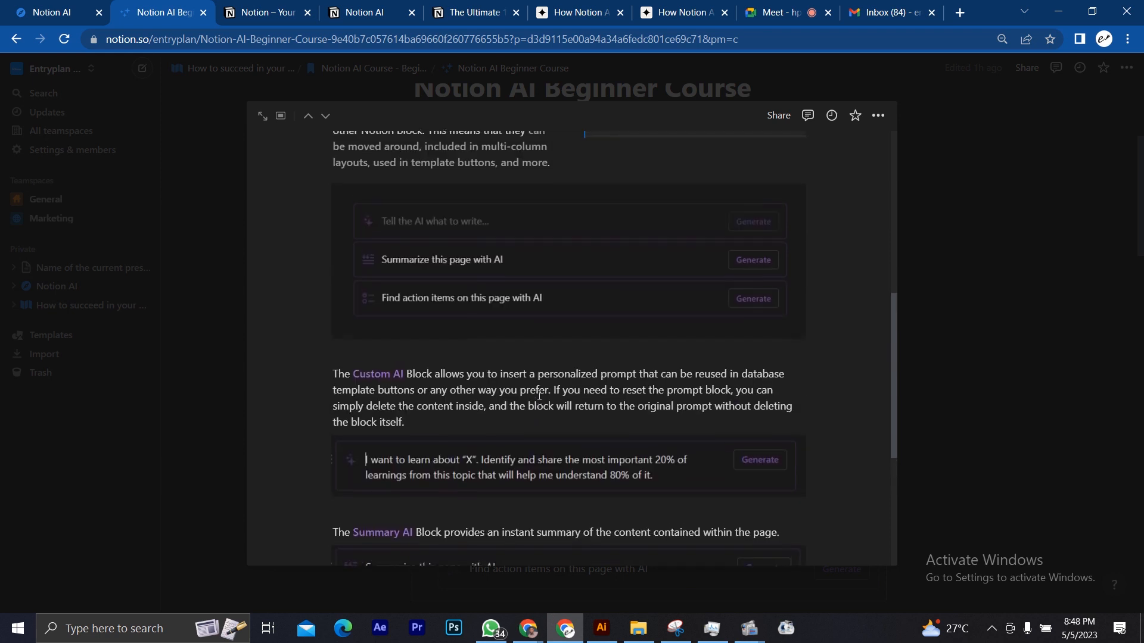
scroll(539, 395, down, 3)
scroll(539, 396, down, 1)
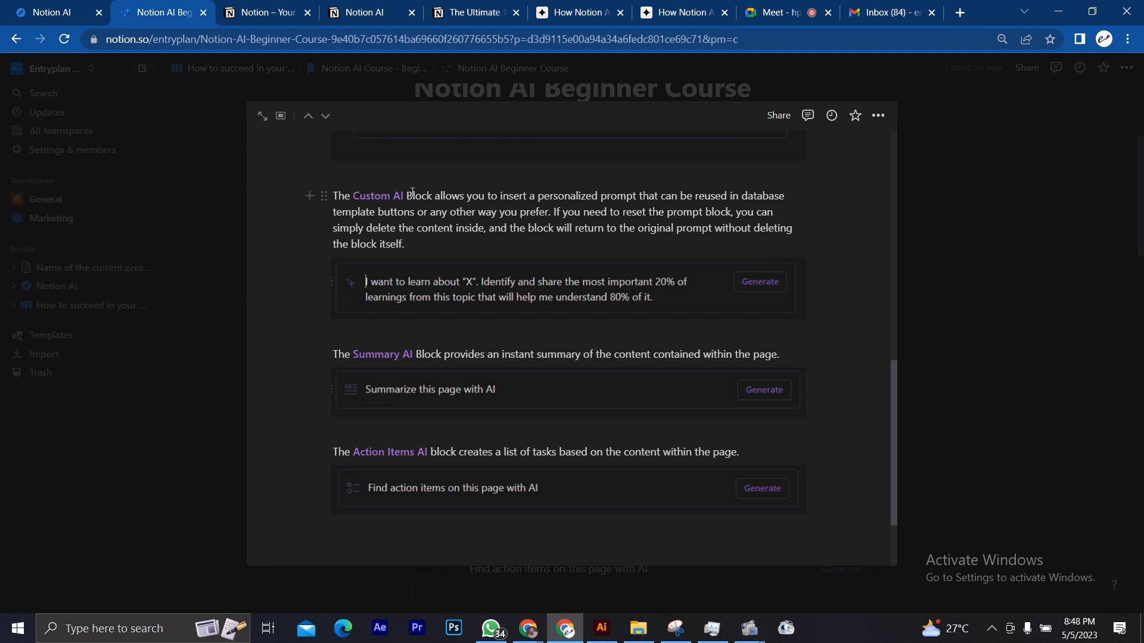
click(637, 196)
scroll(694, 205, down, 2)
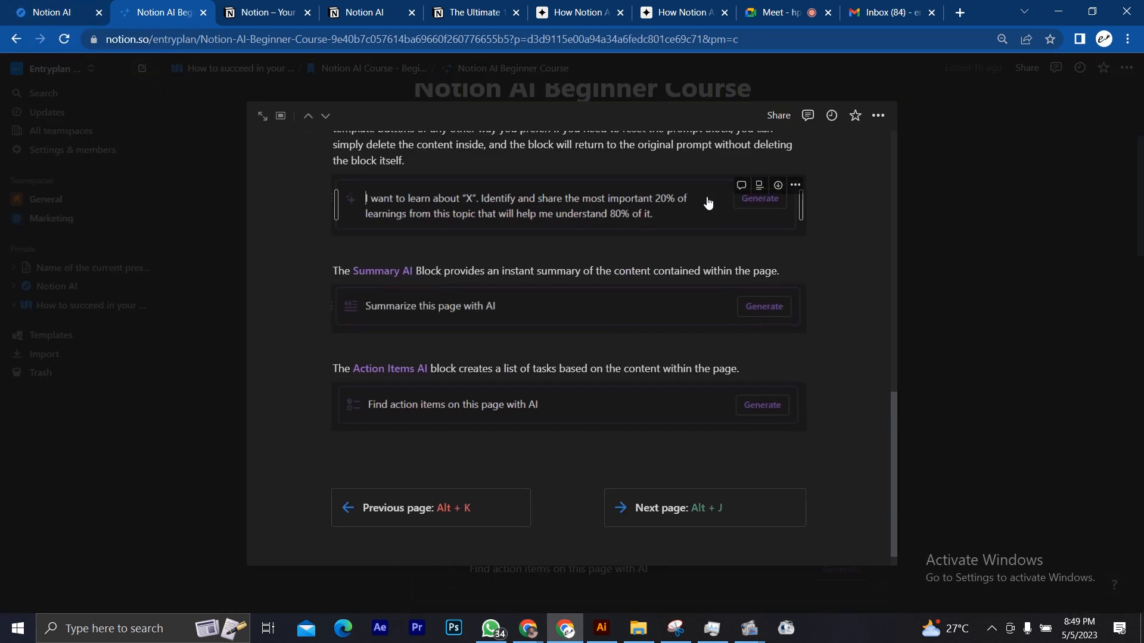
scroll(708, 203, down, 1)
scroll(708, 203, up, 3)
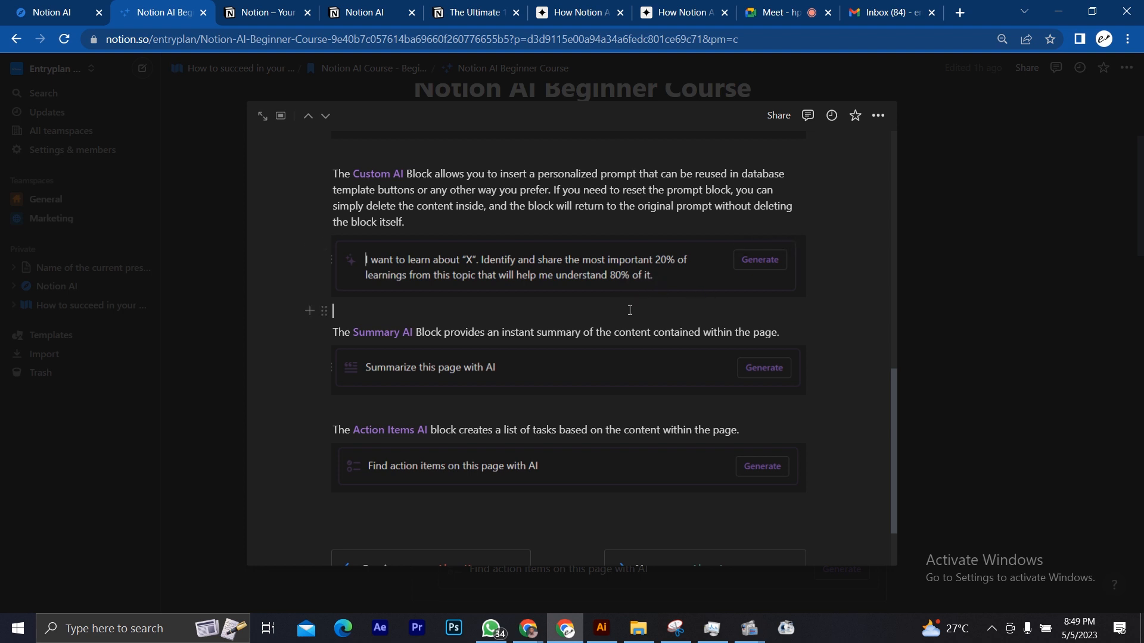
Add spacing below the Custom AI example image and insert a Custom AI Block there
key(Return)
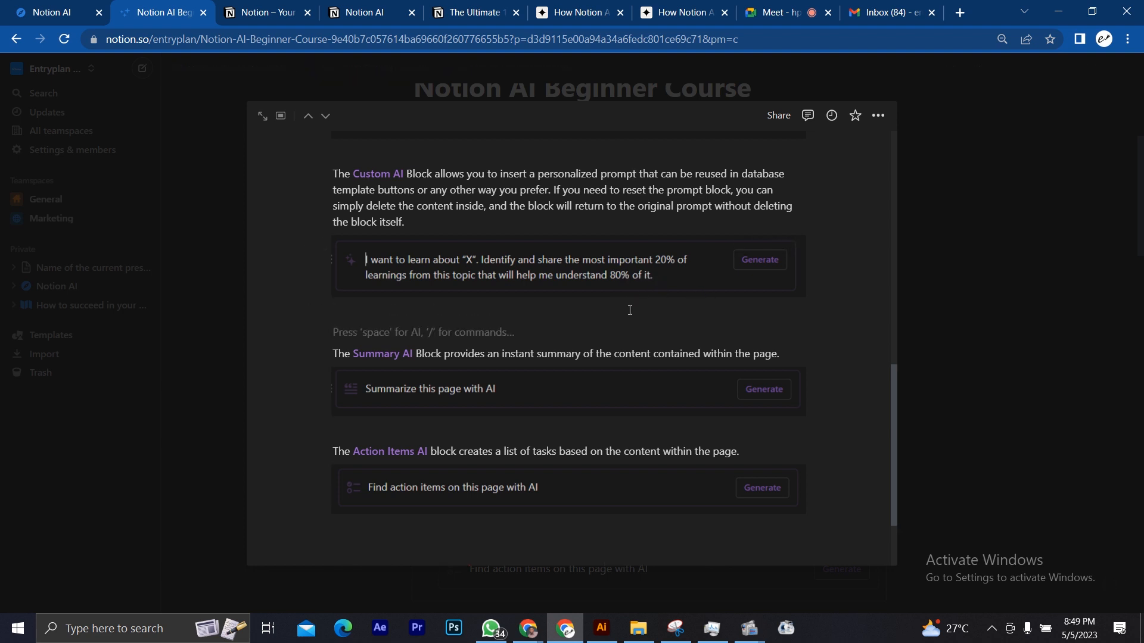
key(Up)
key(Return)
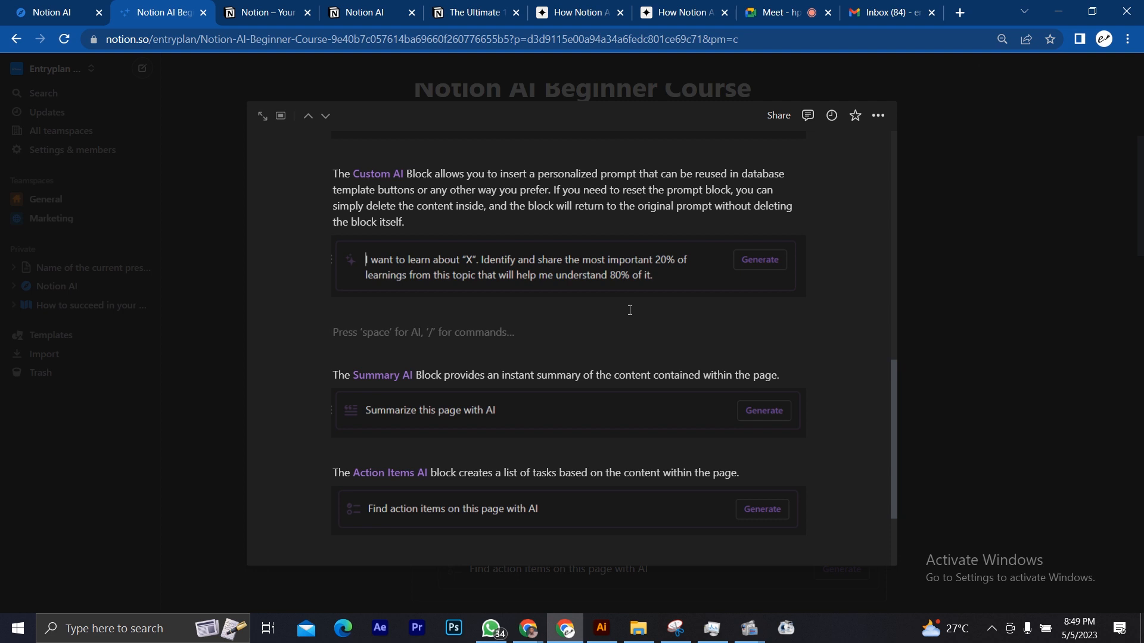
text(/ai)
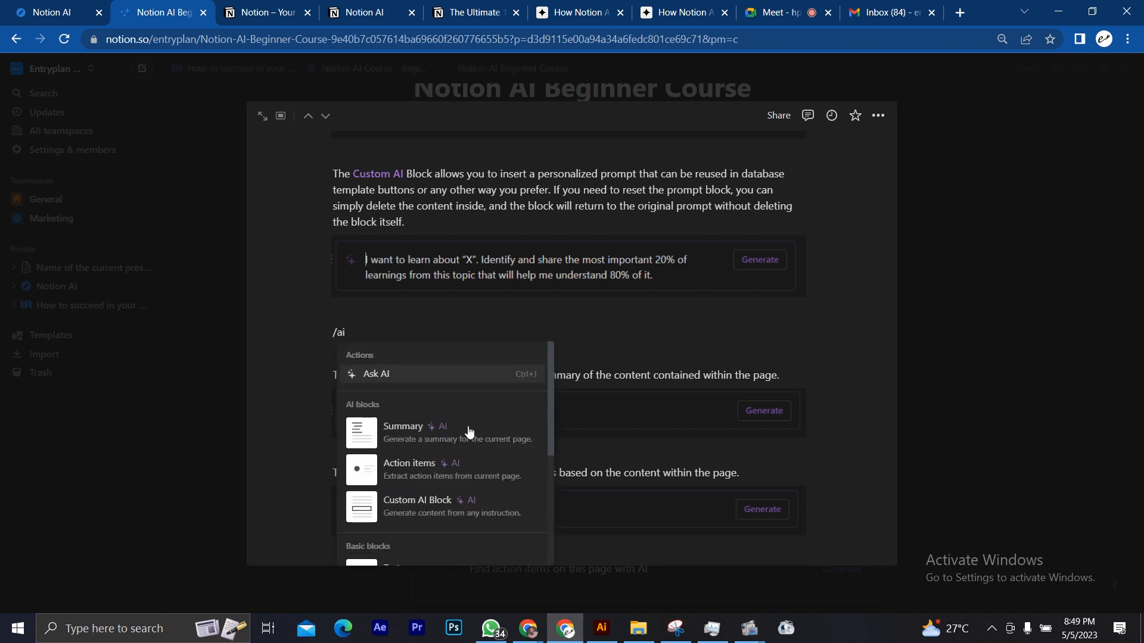
click(437, 511)
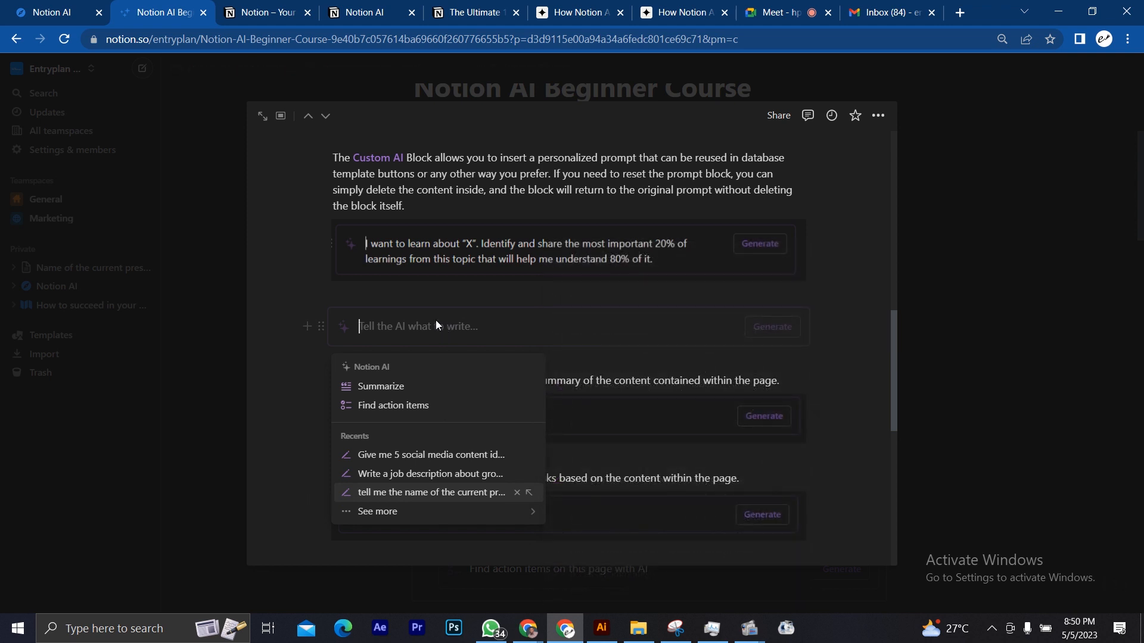
Begin the new custom block's prompt with "I want to learn about product management."
text(I wan)
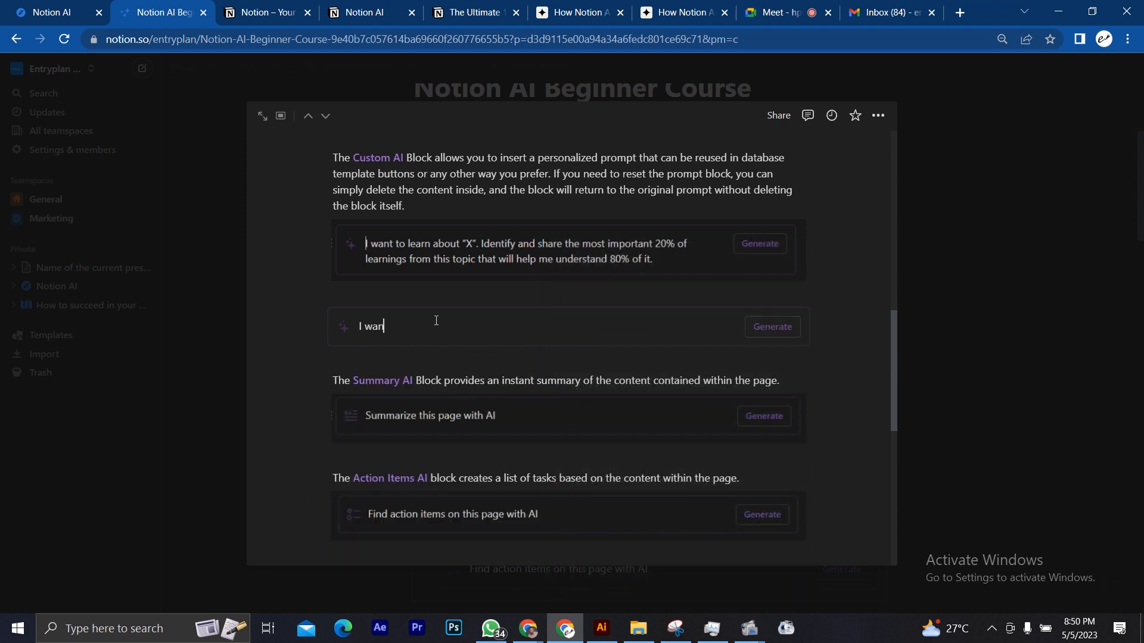
text(t to learn)
text(about product management. )
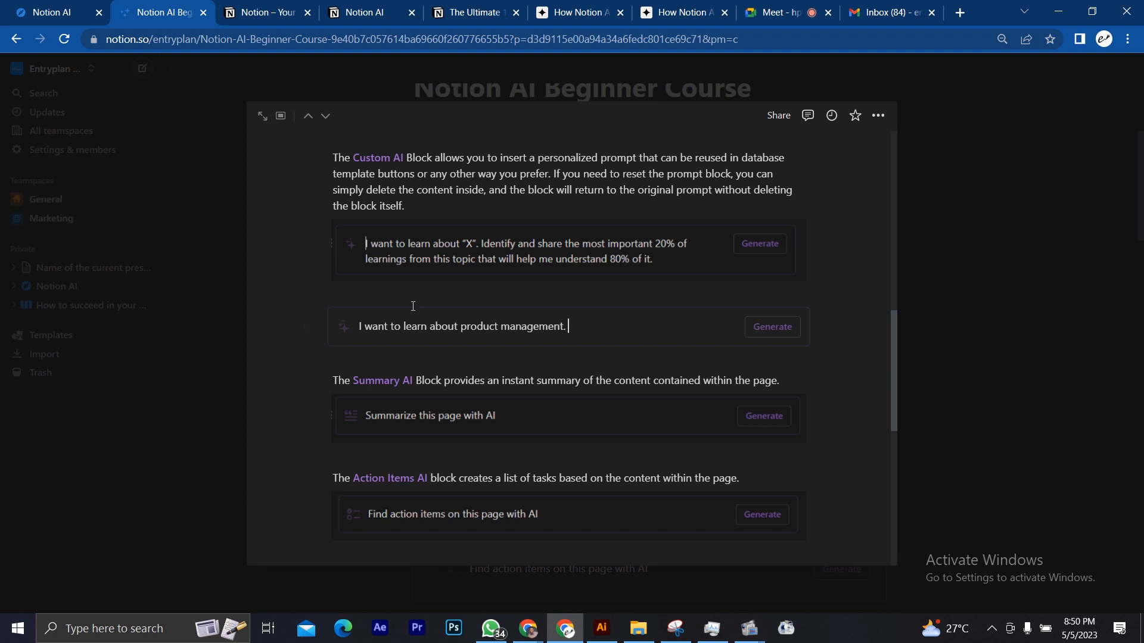
Complete the prompt with "Identify and share the most important 20% of learnings from this topic that will help me understand 80% of it."
text(Identify and share the most)
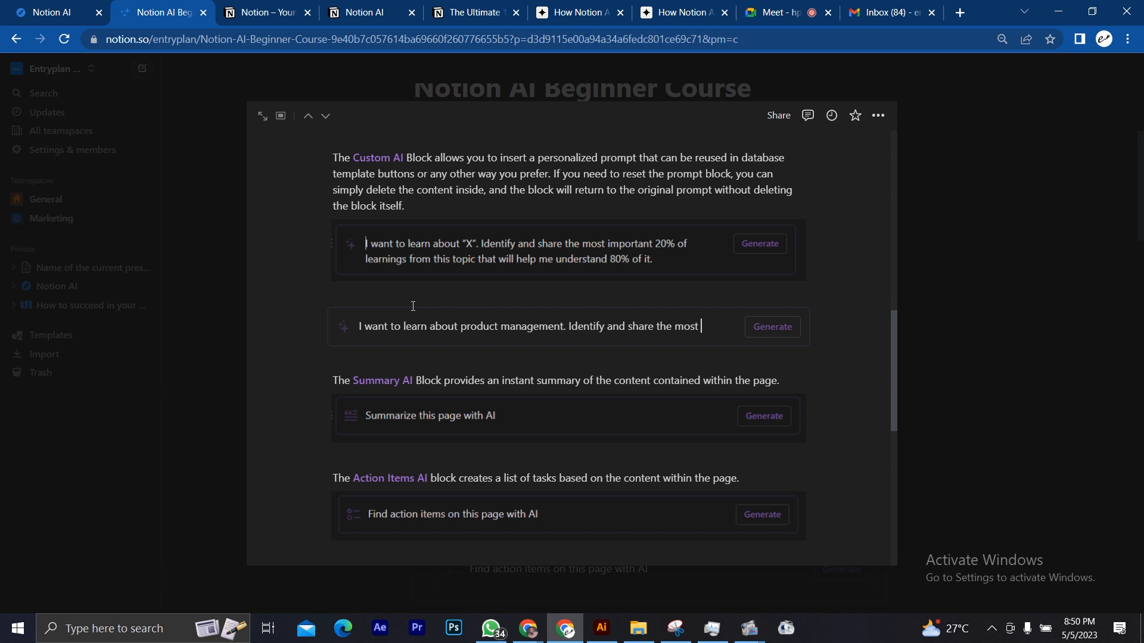
text( important 20)
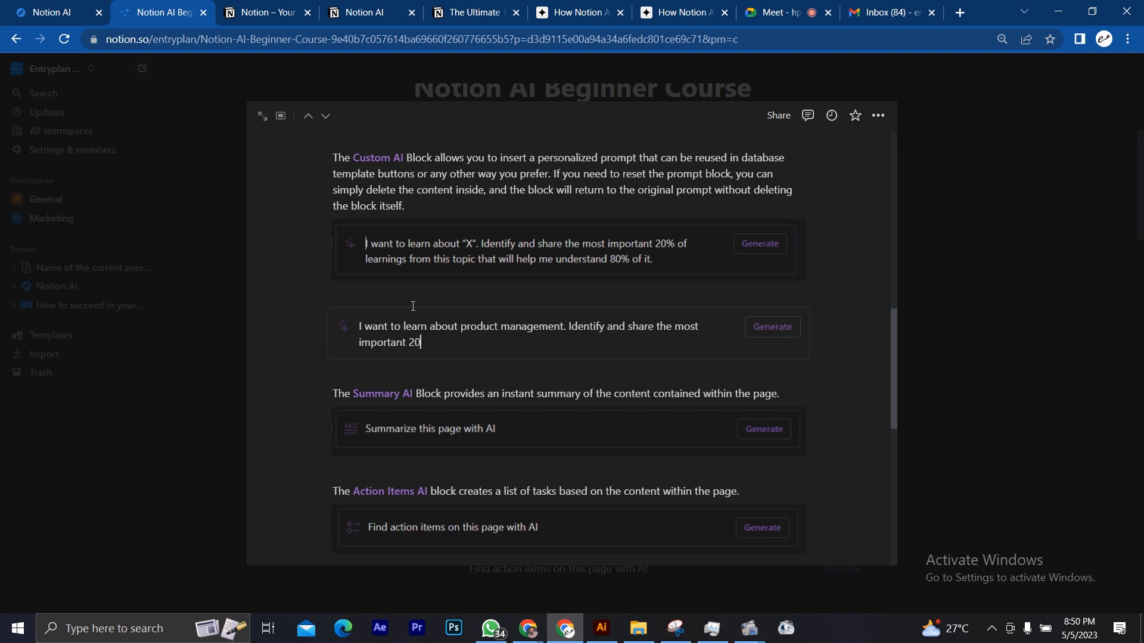
text(% of learnings from this topi)
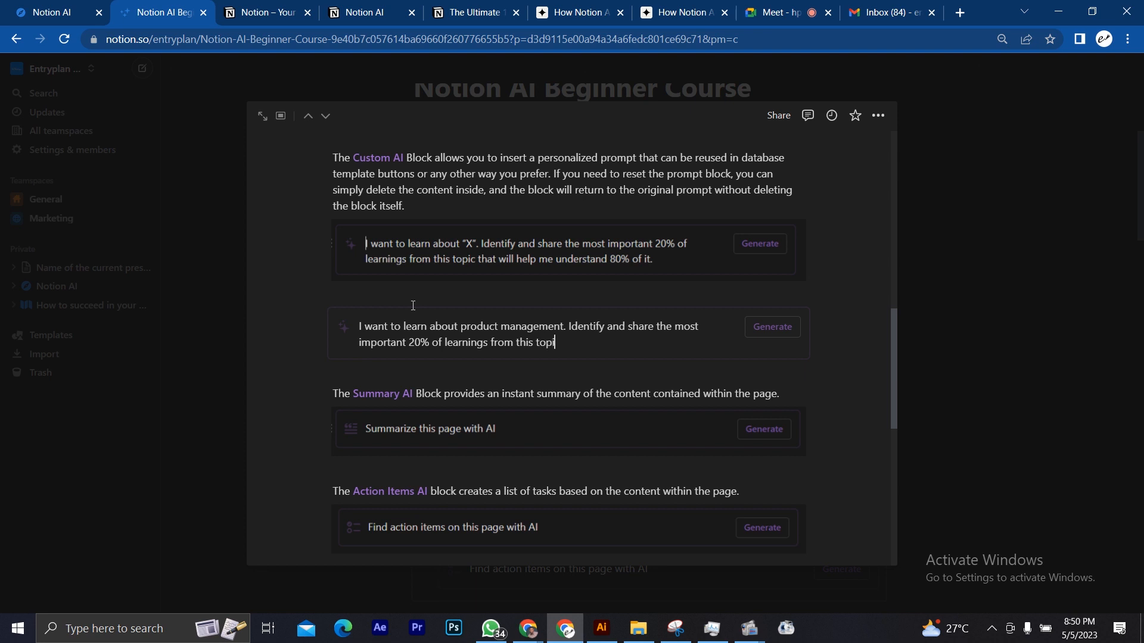
text(c that will help me understand )
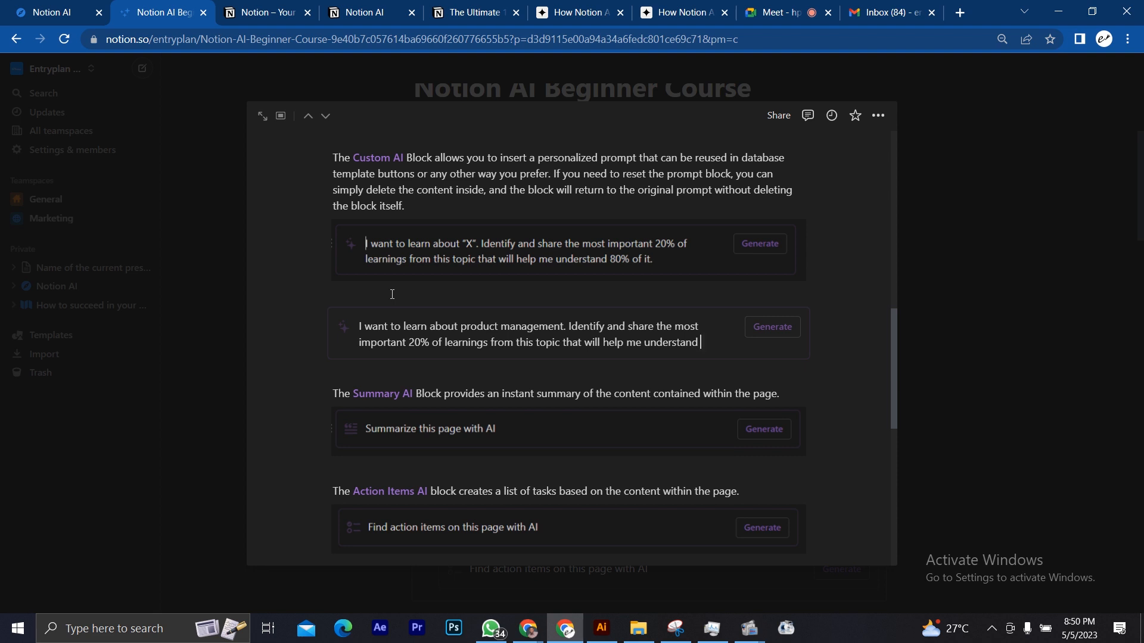
text(80% of it.)
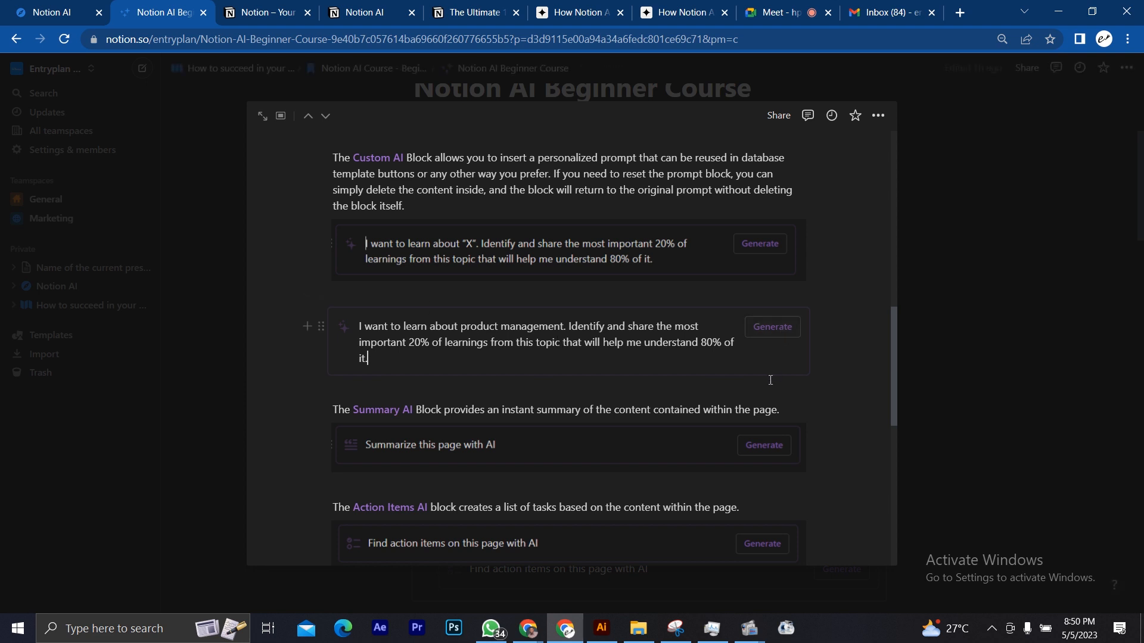
Insert a Summary AI block below the product management prompt block, separated by an empty line
key(Return)
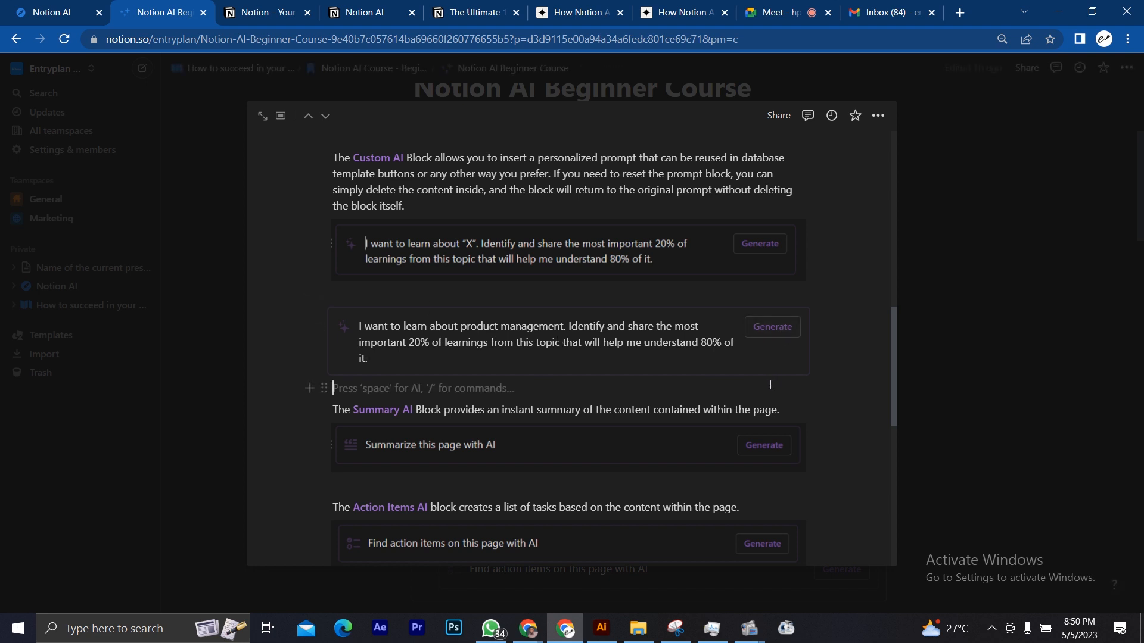
key(Return)
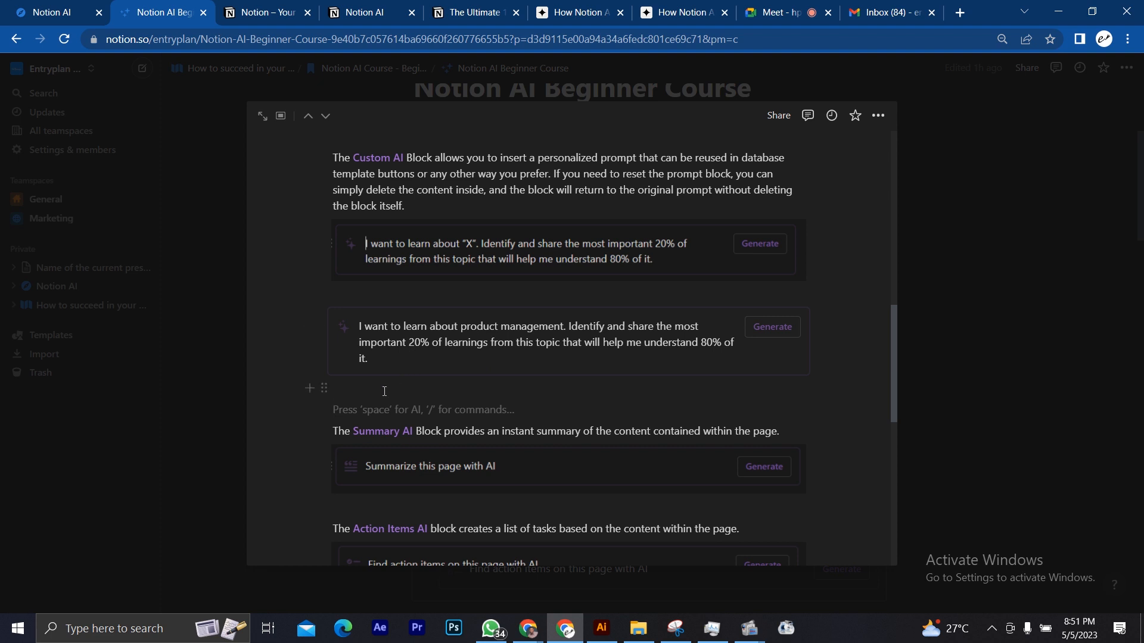
text(/ai)
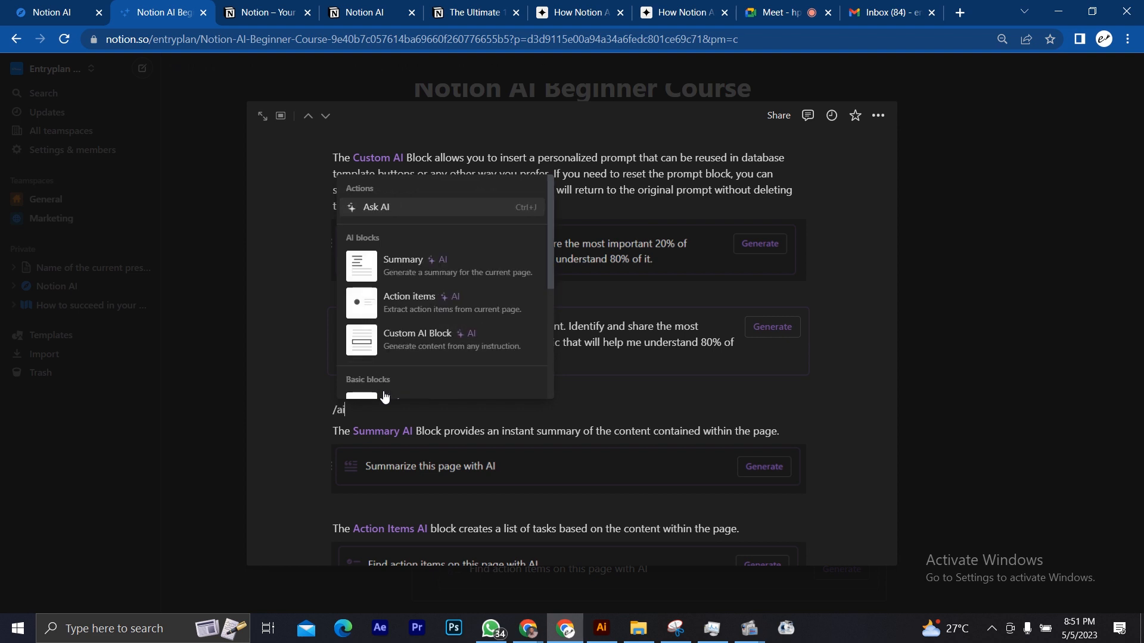
click(385, 266)
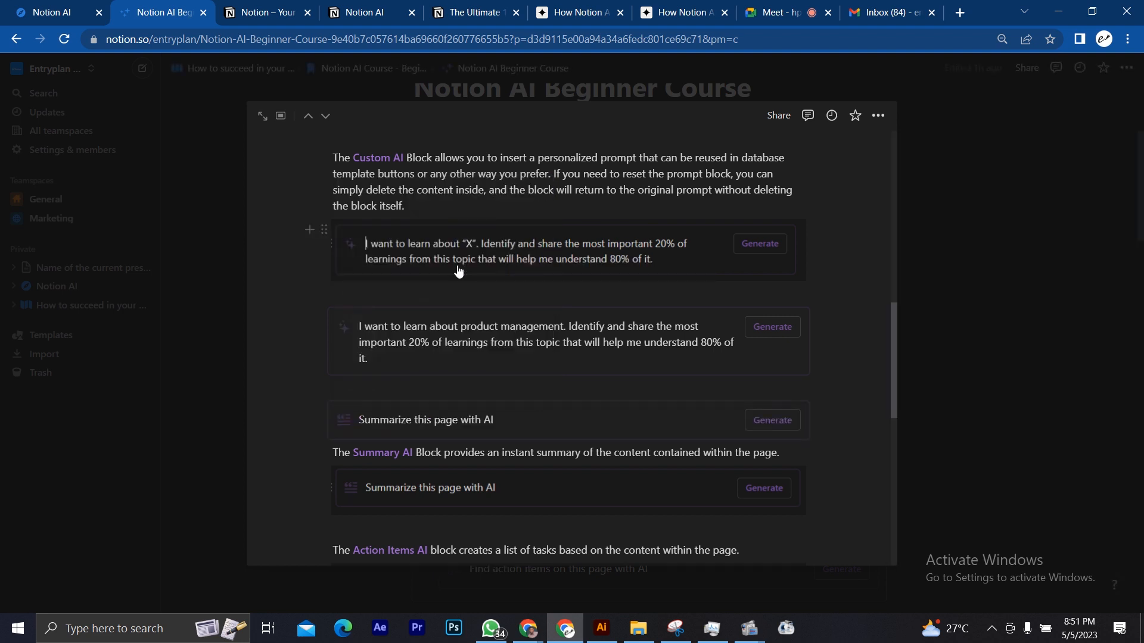
click(514, 420)
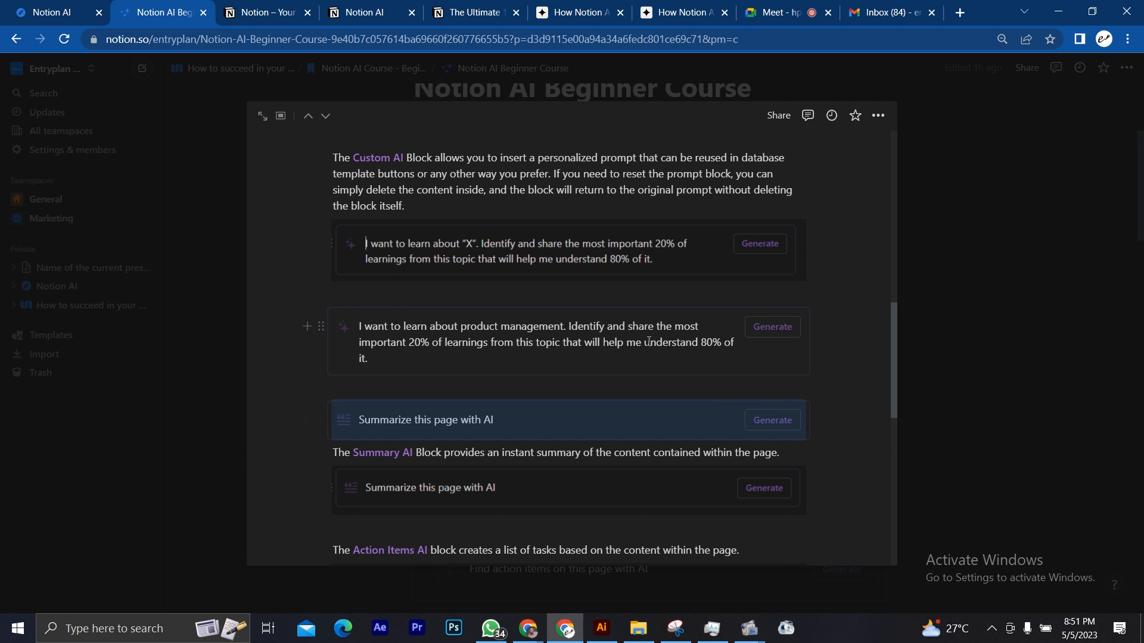
click(819, 440)
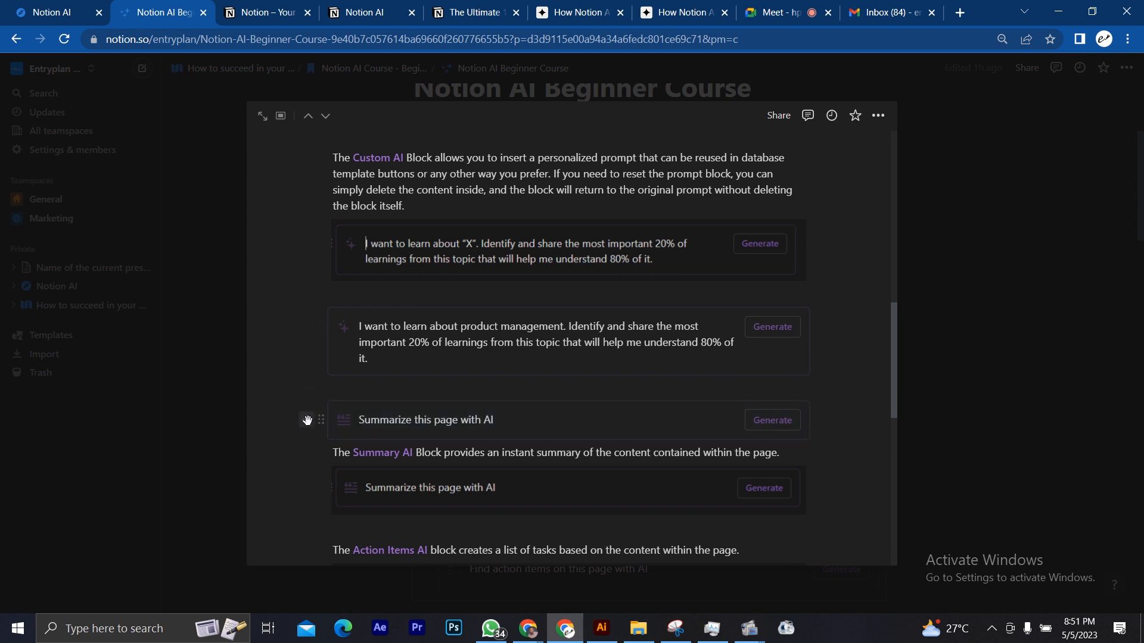
Insert an Action items AI block below the new summary block, with an empty line before and after it
click(307, 421)
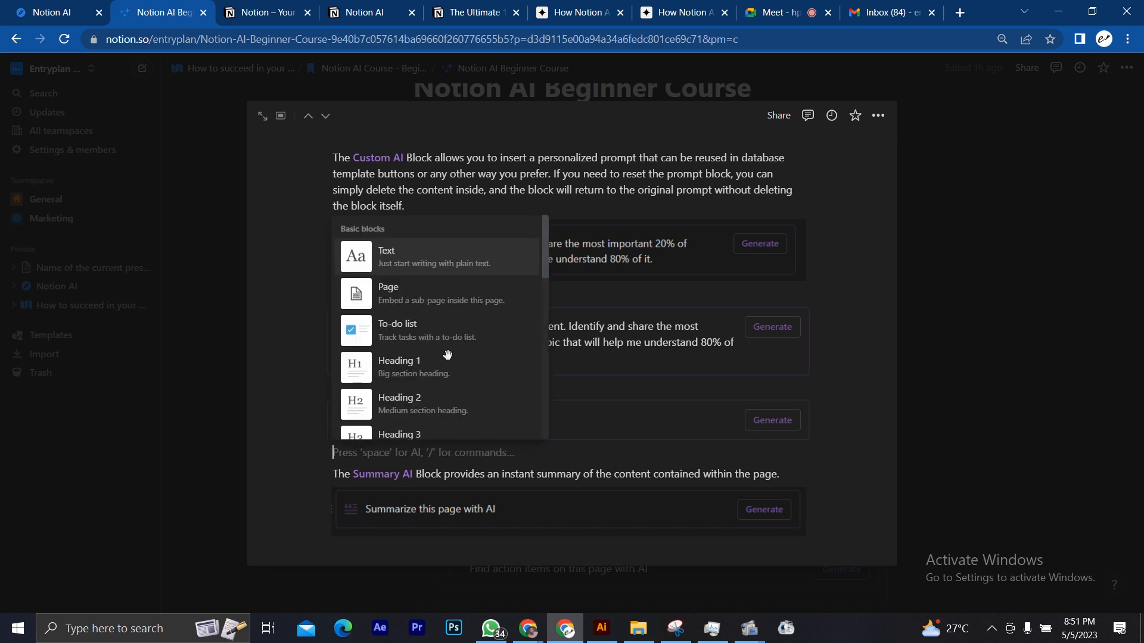
key(Escape)
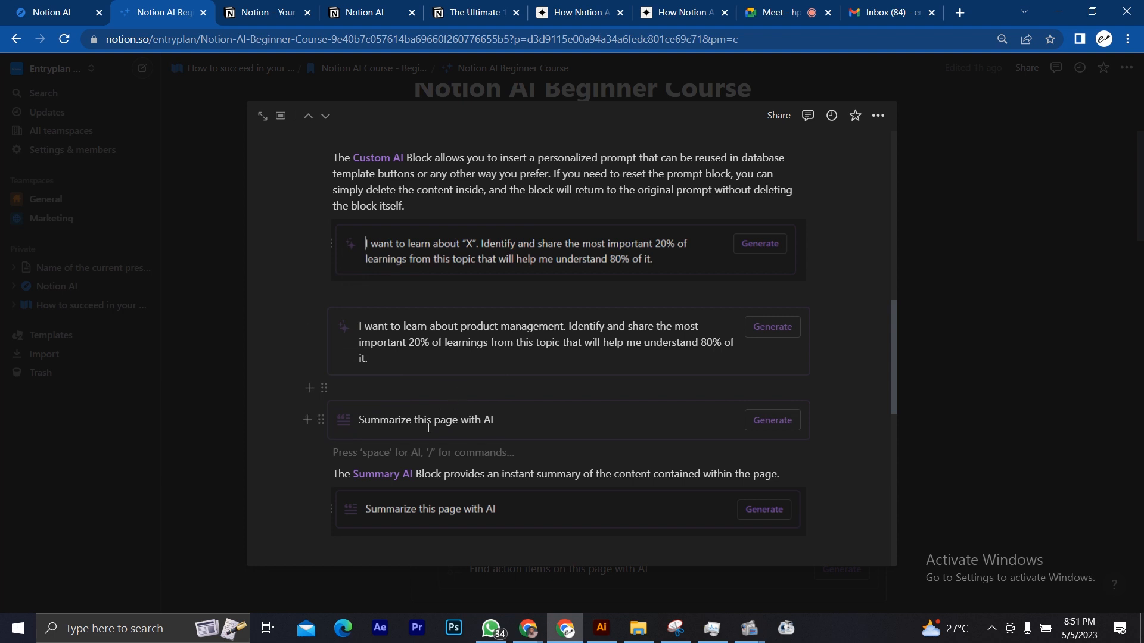
key(Return)
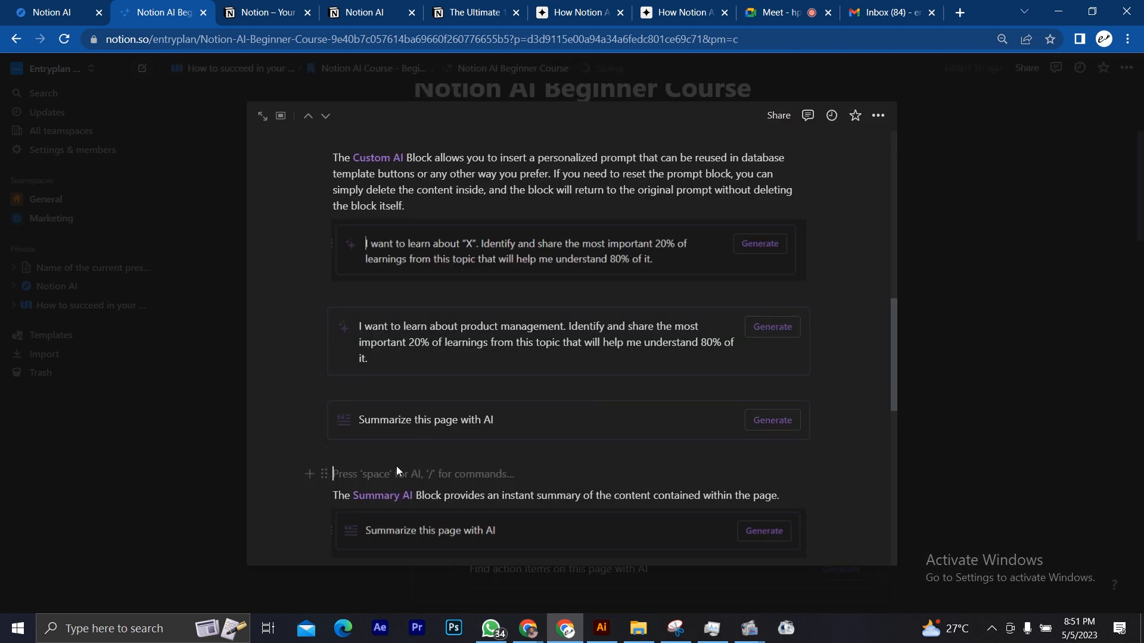
text(/ai)
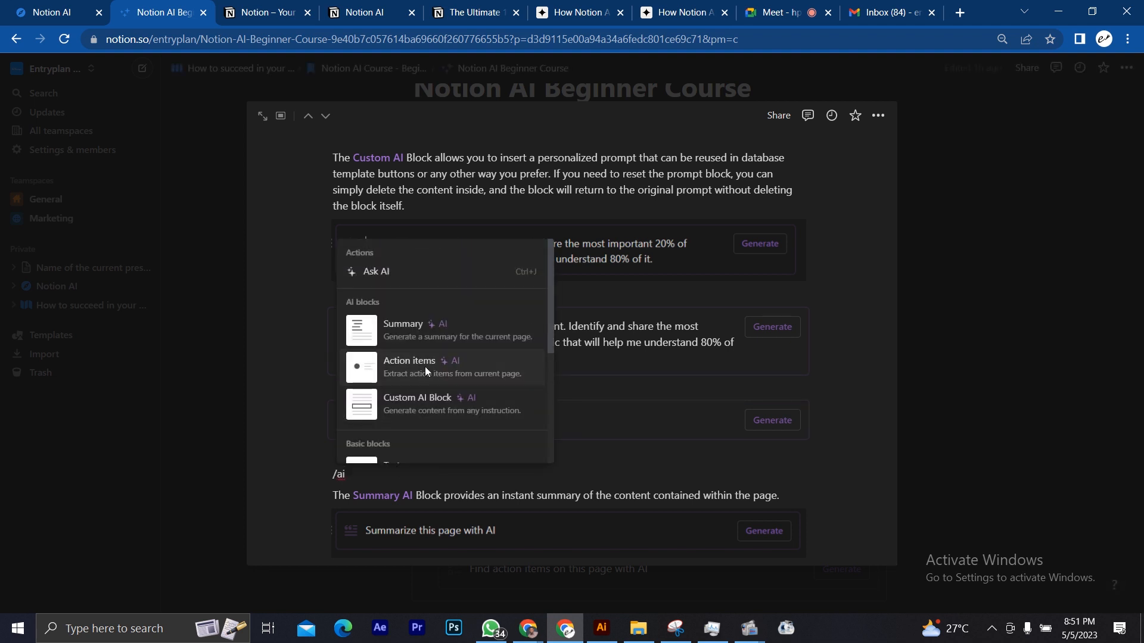
click(424, 367)
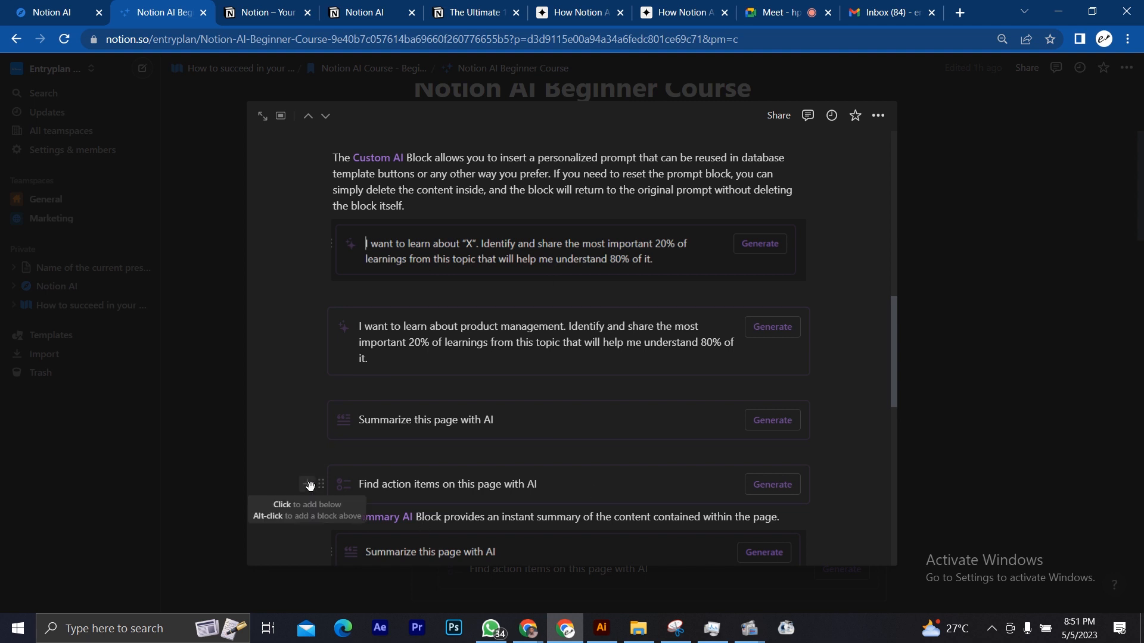
click(308, 484)
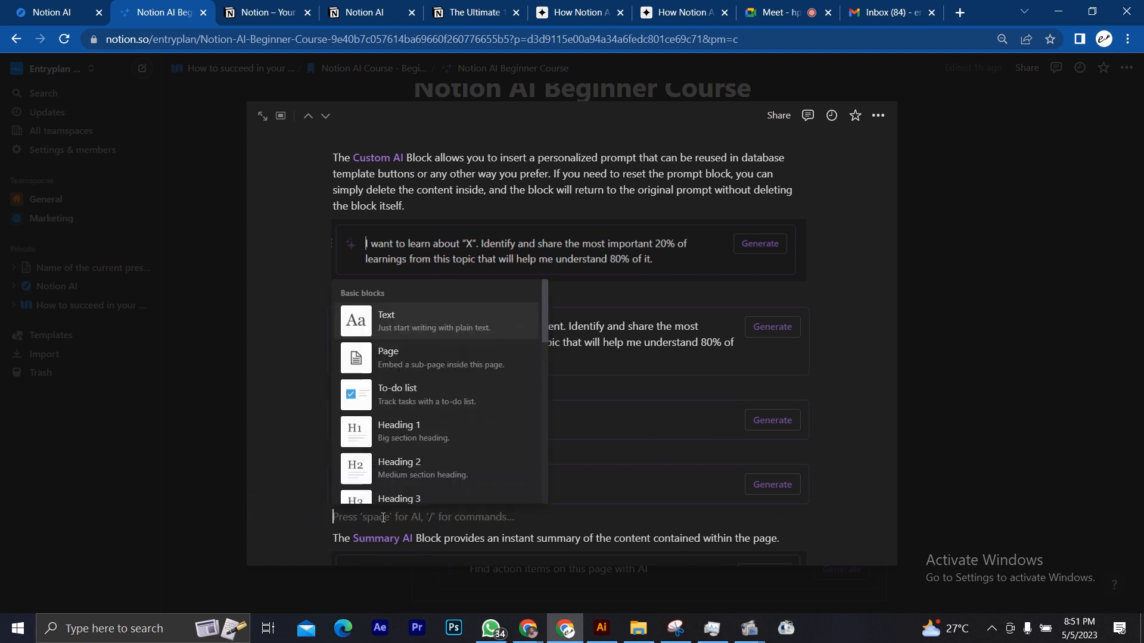
click(660, 329)
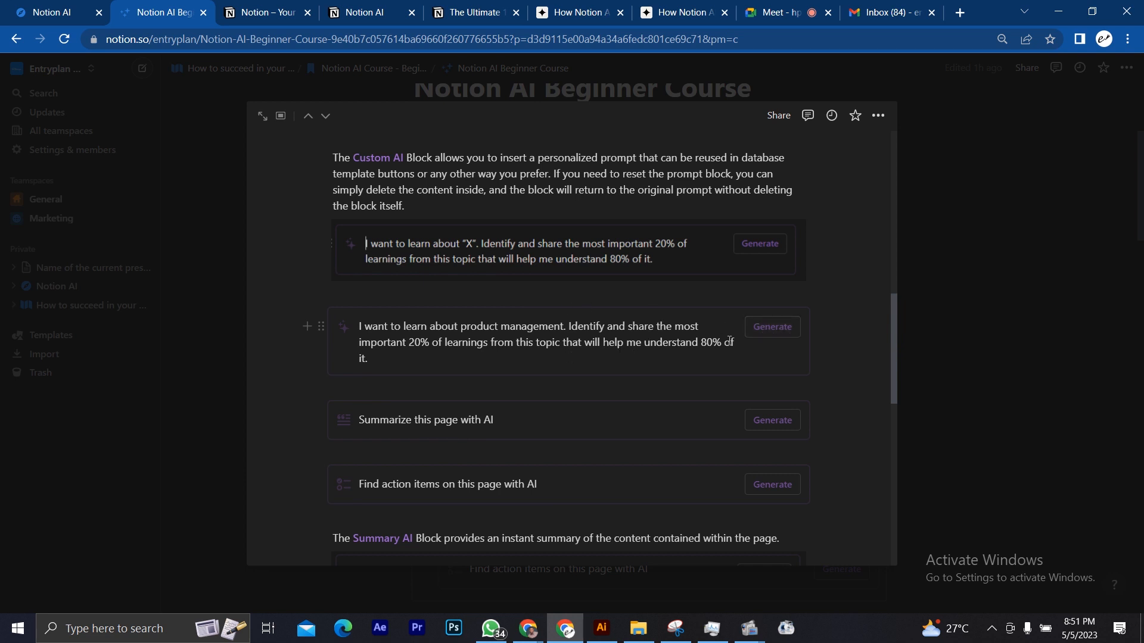
Generate the content for the product management prompt, dismiss the follow-up AI suggestions, and review the generated text
click(776, 331)
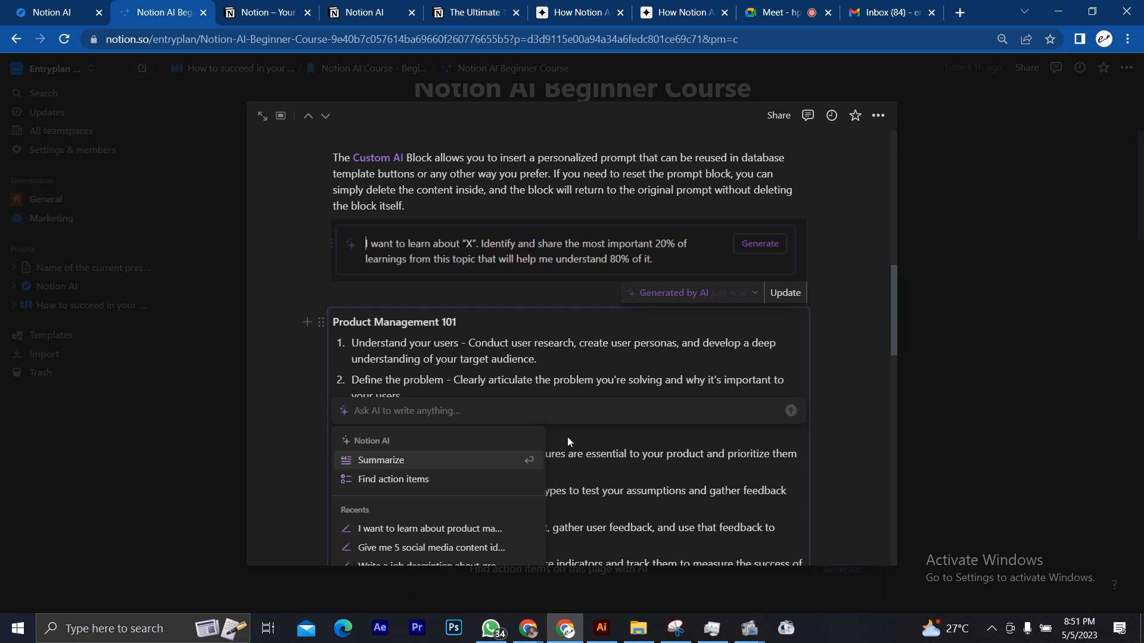
click(589, 446)
scroll(589, 447, down, 1)
scroll(589, 446, down, 3)
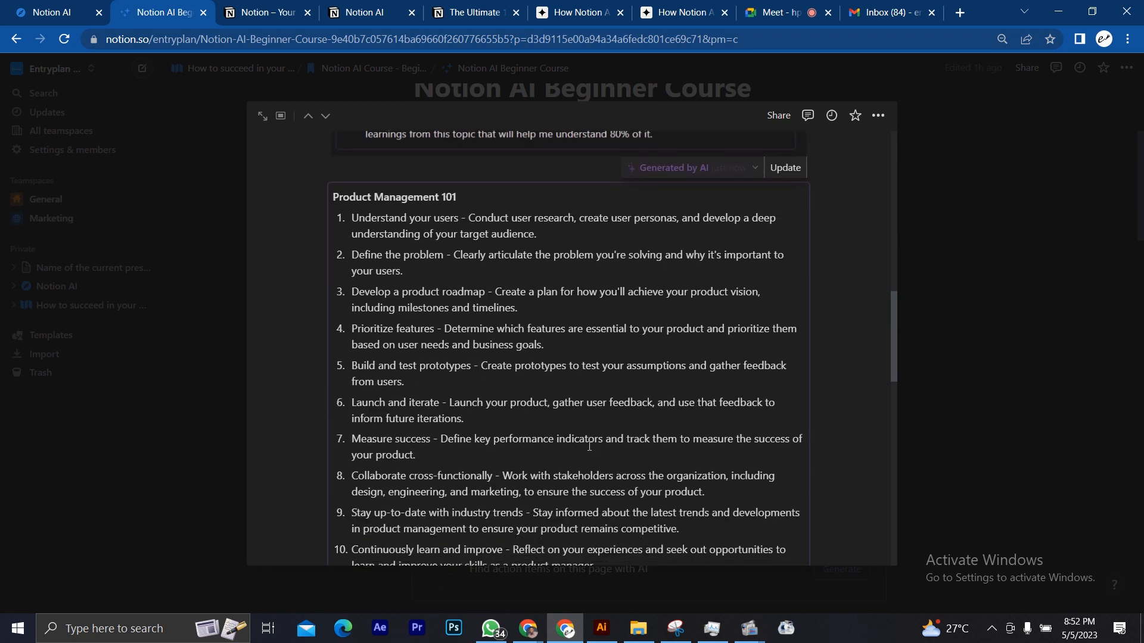
Review the generated Product Management 101 list from start to finish and dismiss the follow-up AI suggestions below it
scroll(589, 446, up, 1)
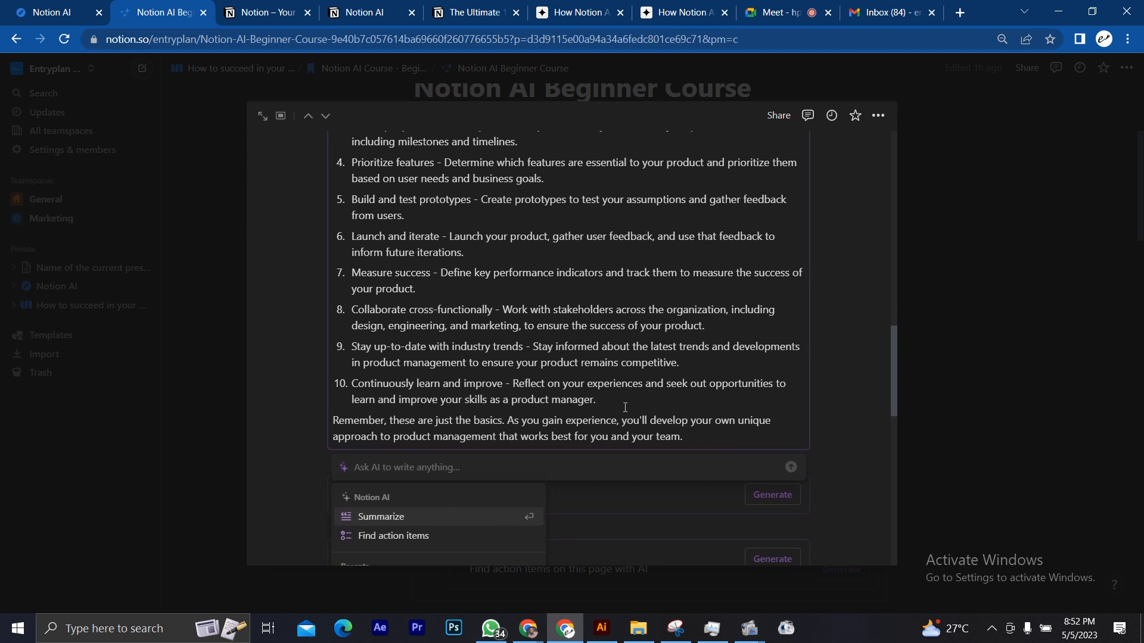
scroll(637, 403, up, 3)
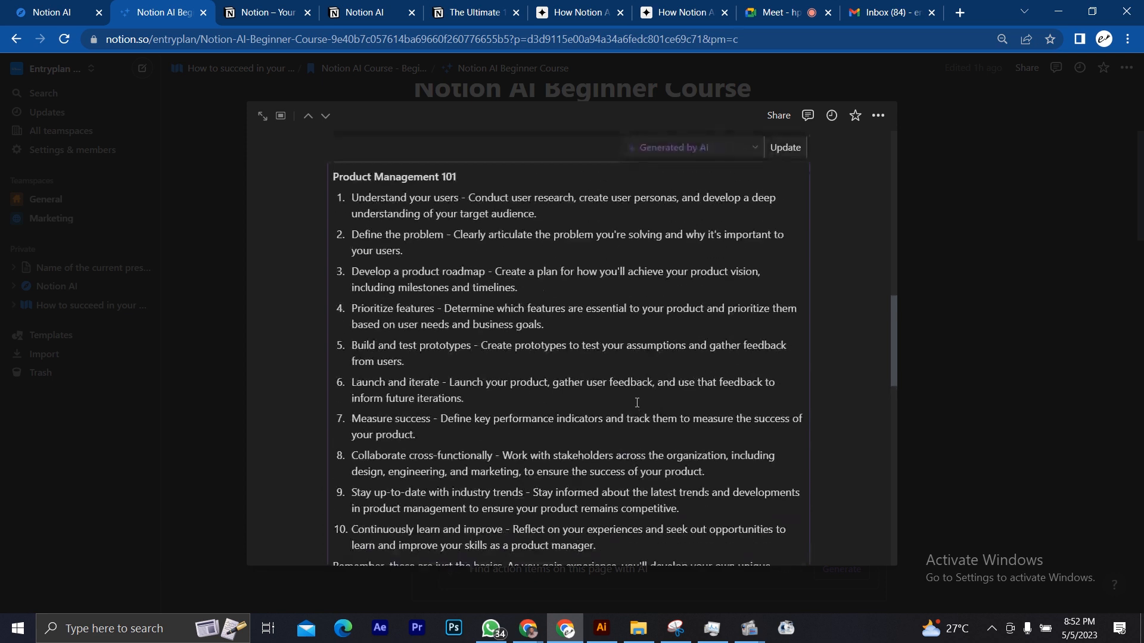
scroll(637, 403, down, 1)
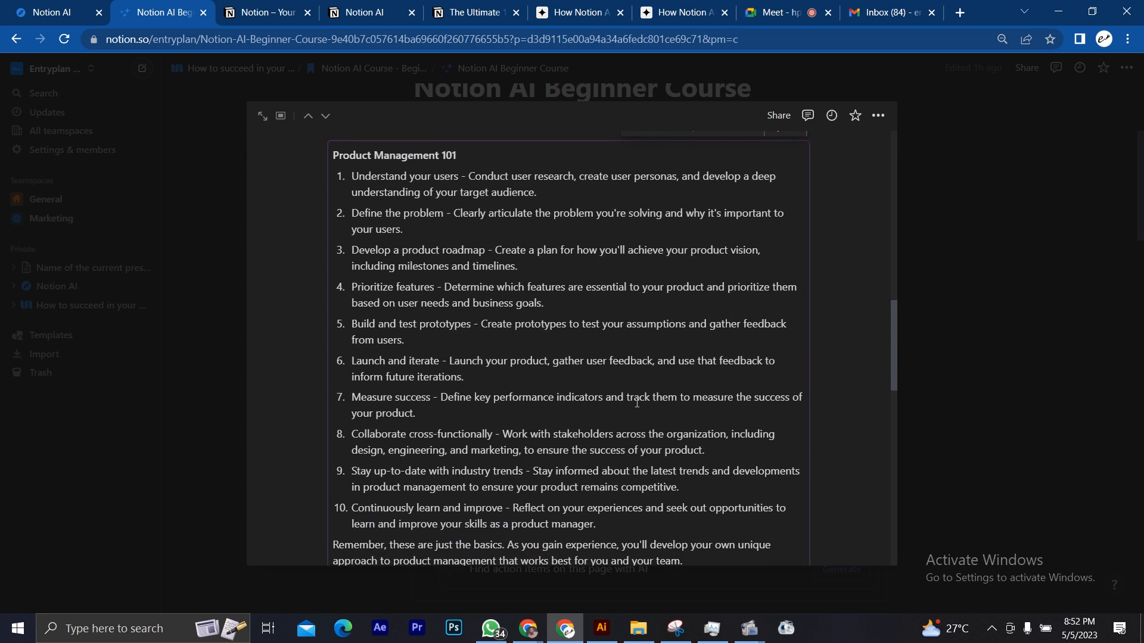
scroll(637, 403, down, 6)
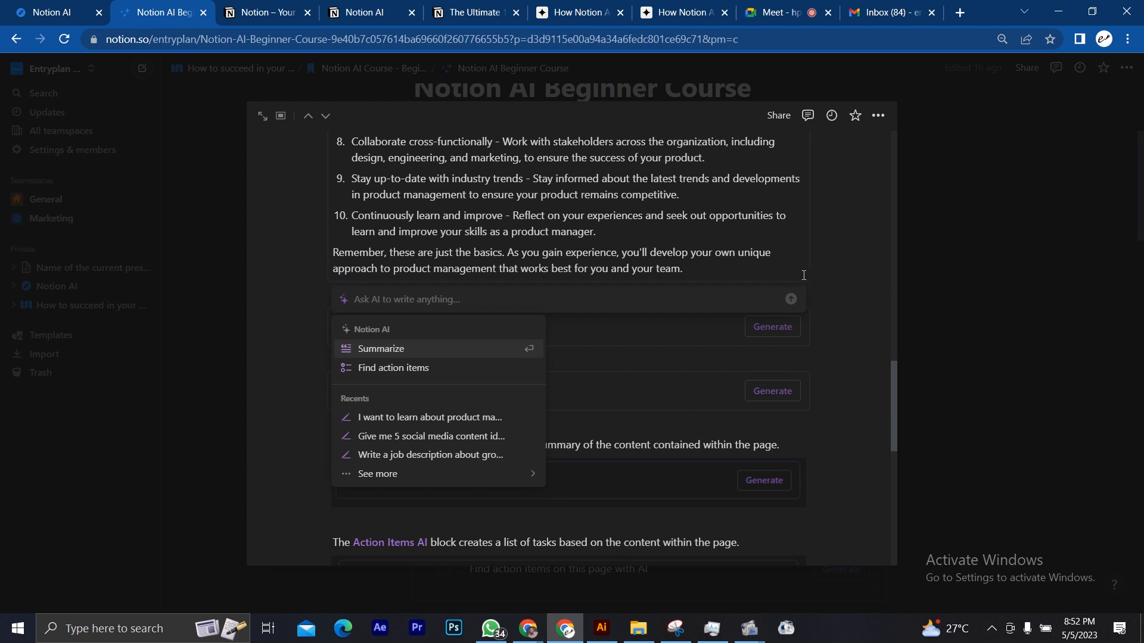
click(346, 302)
click(563, 341)
Generate the page summary in the Summary AI block below the product management list and compare it with the page's content
scroll(563, 341, down, 2)
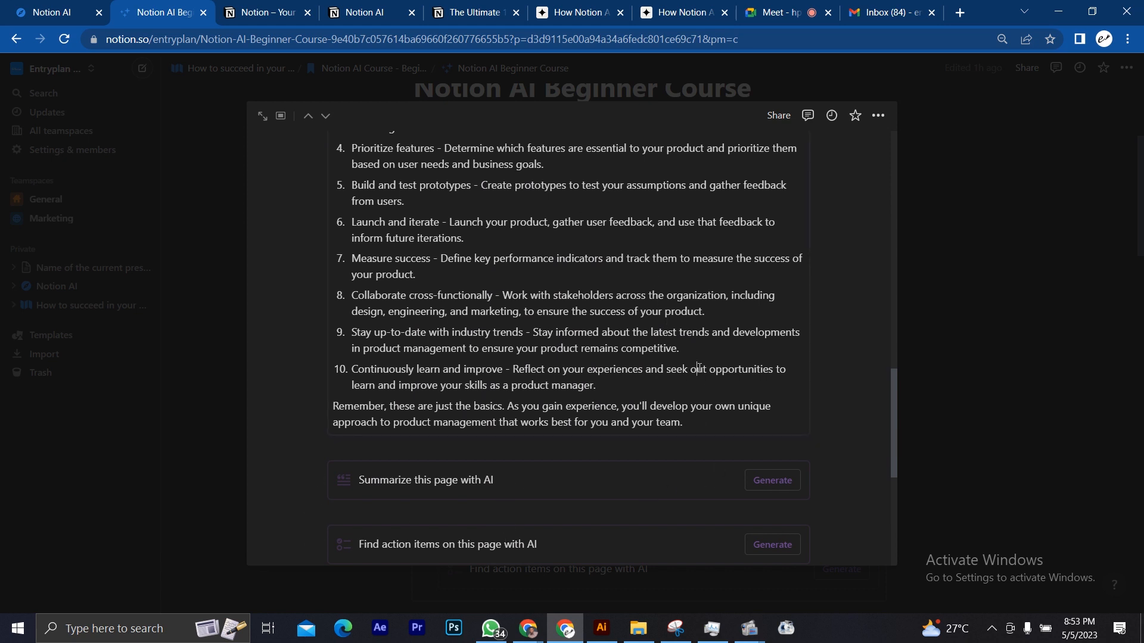
click(776, 481)
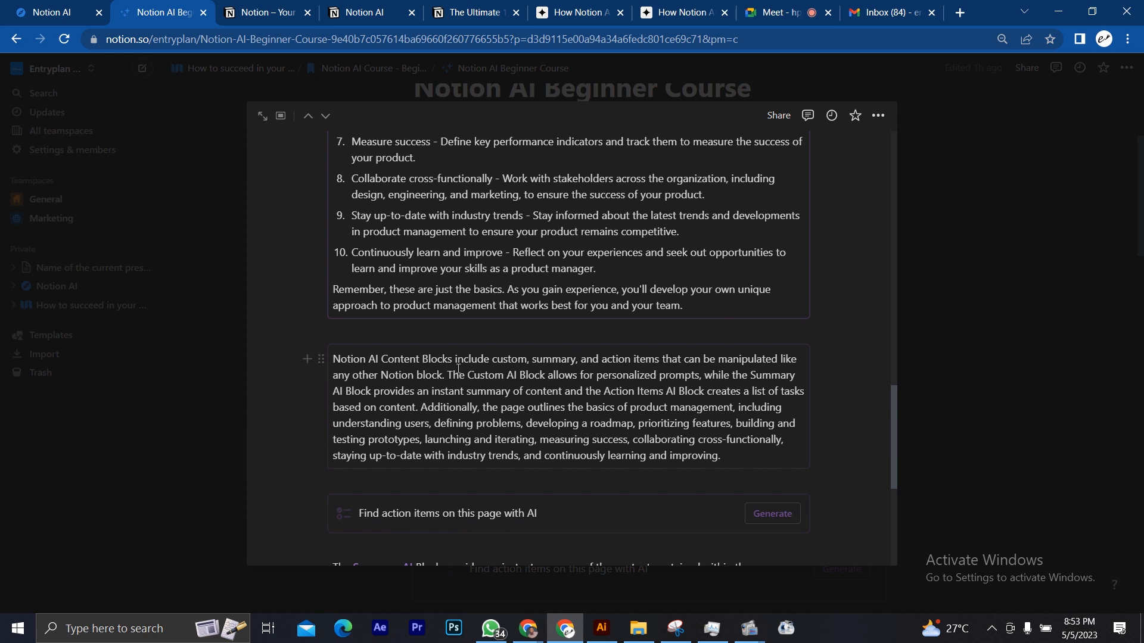
scroll(458, 368, up, 15)
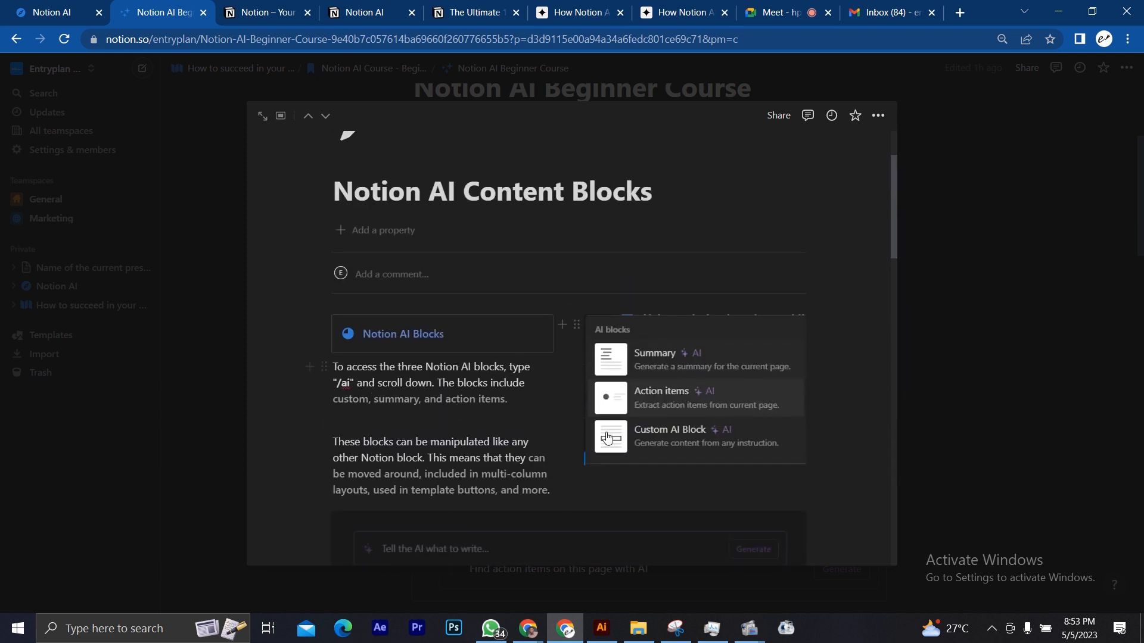
scroll(606, 435, down, 15)
scroll(606, 433, down, 3)
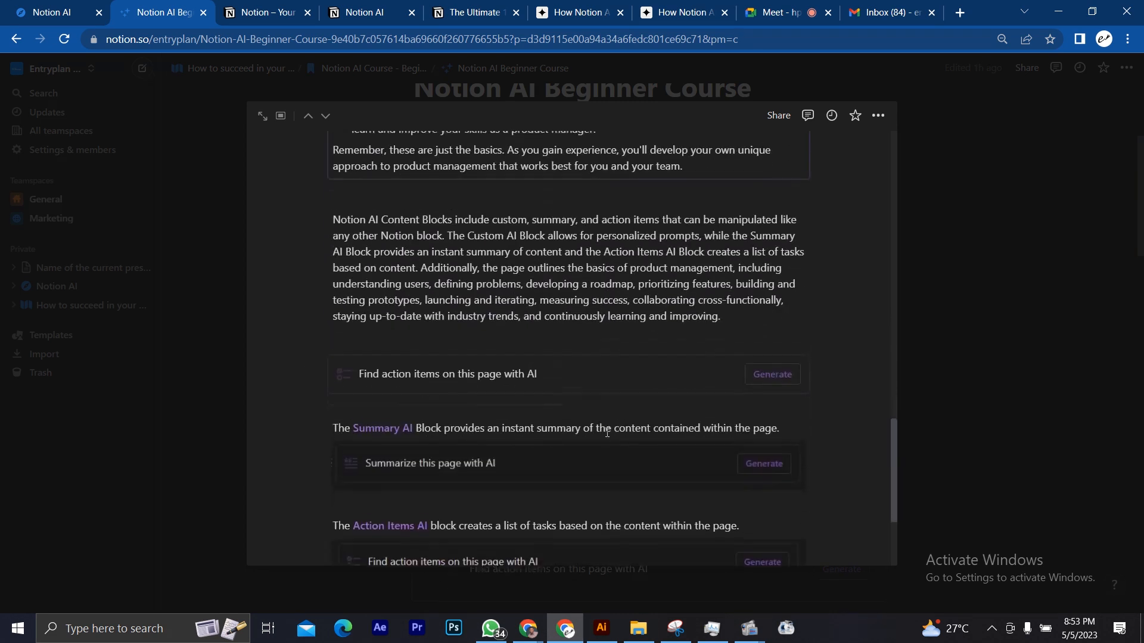
scroll(607, 433, up, 2)
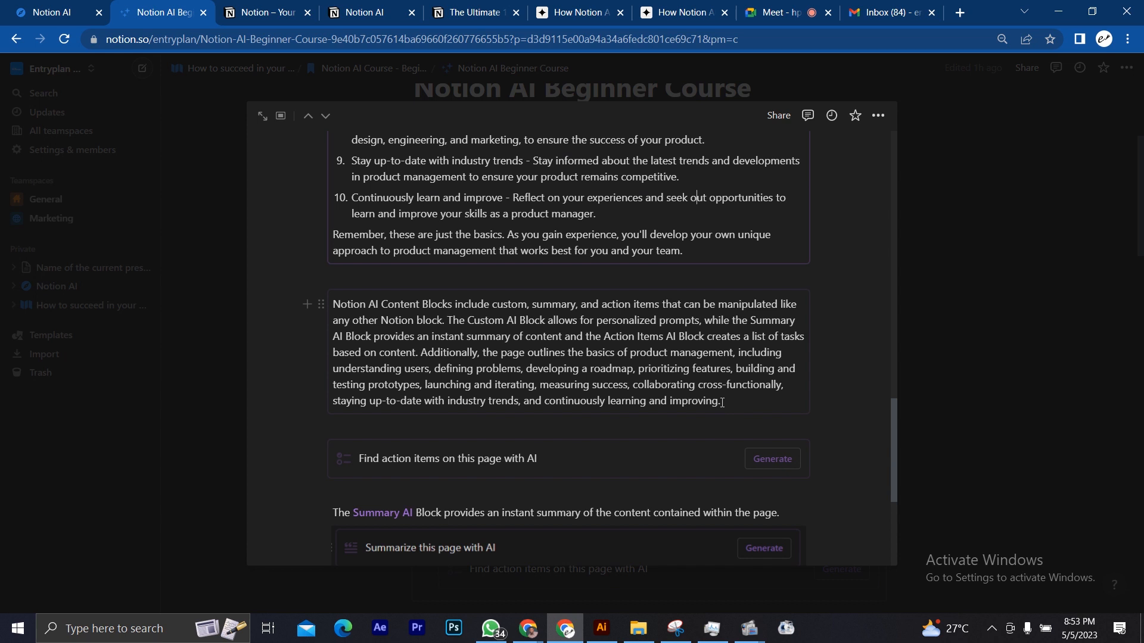
scroll(616, 165, up, 5)
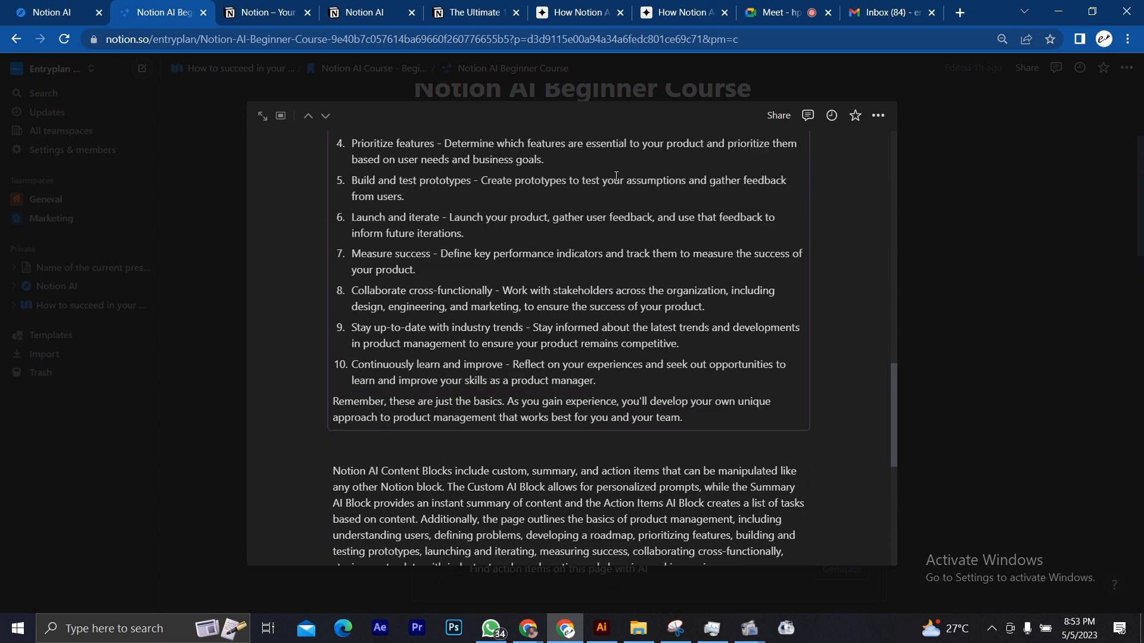
scroll(616, 176, up, 1)
Generate the task list in the Action items AI block below the summary and review it
scroll(616, 176, down, 5)
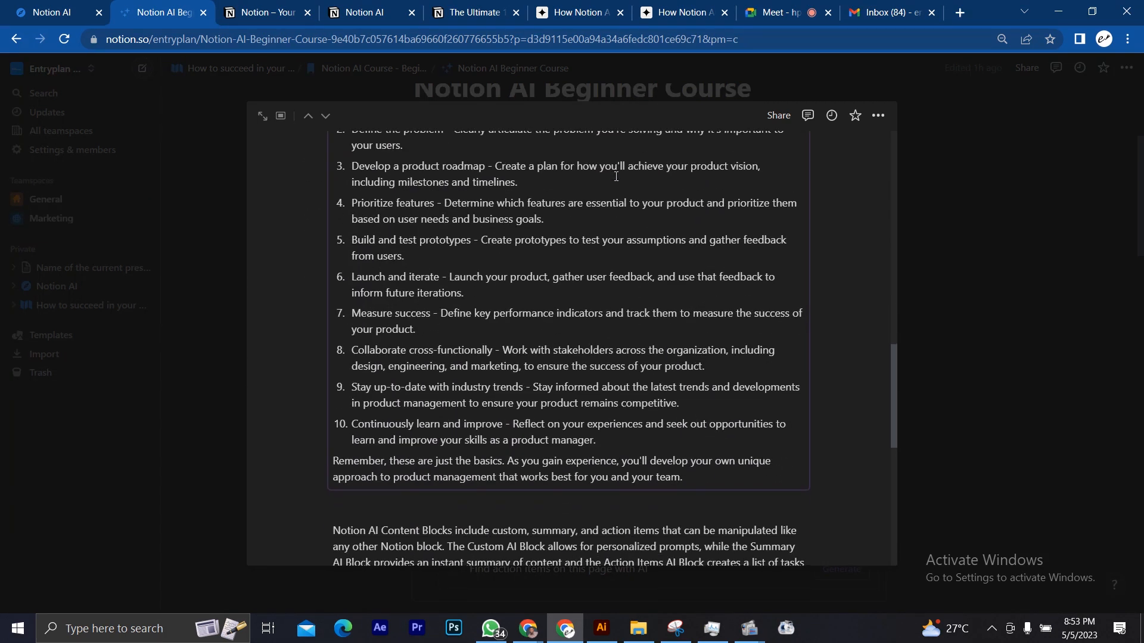
scroll(616, 177, down, 3)
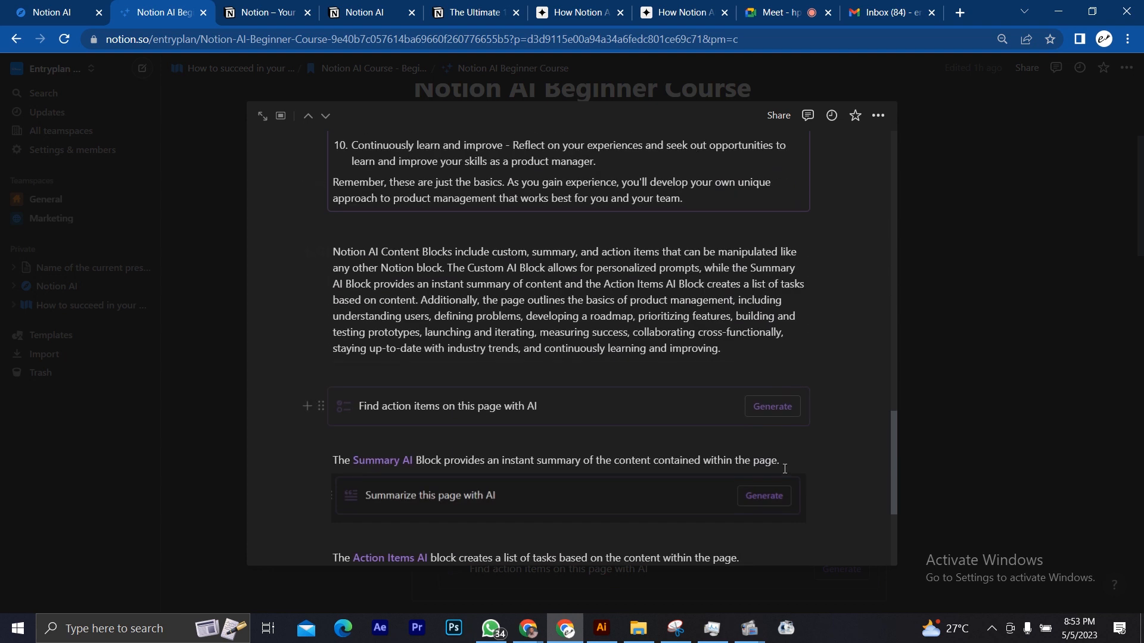
click(779, 407)
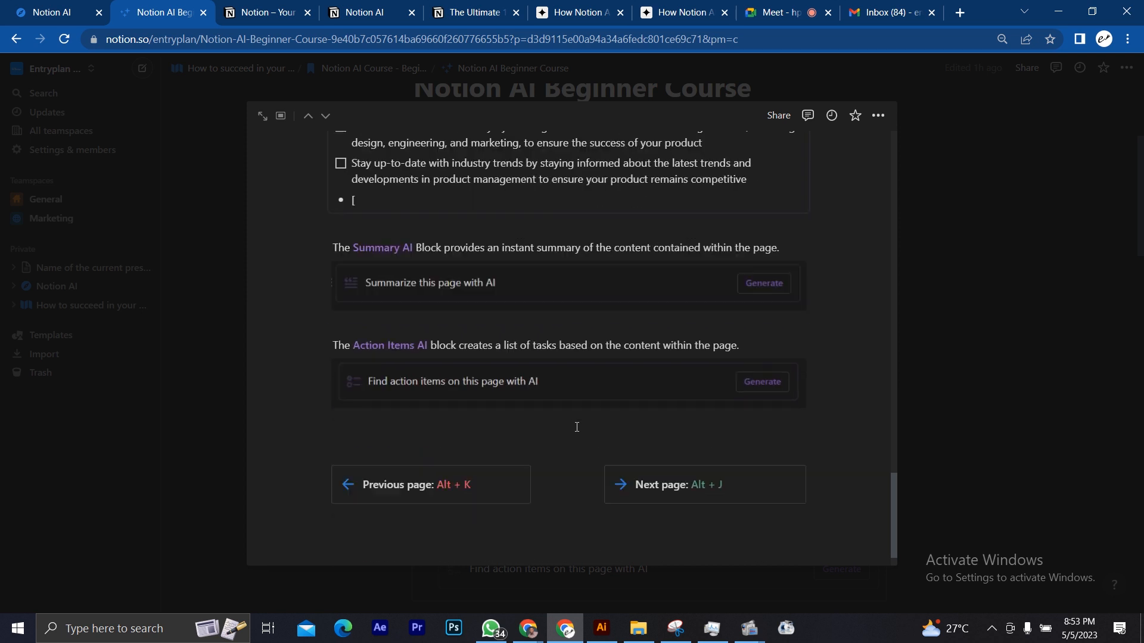
scroll(576, 427, up, 4)
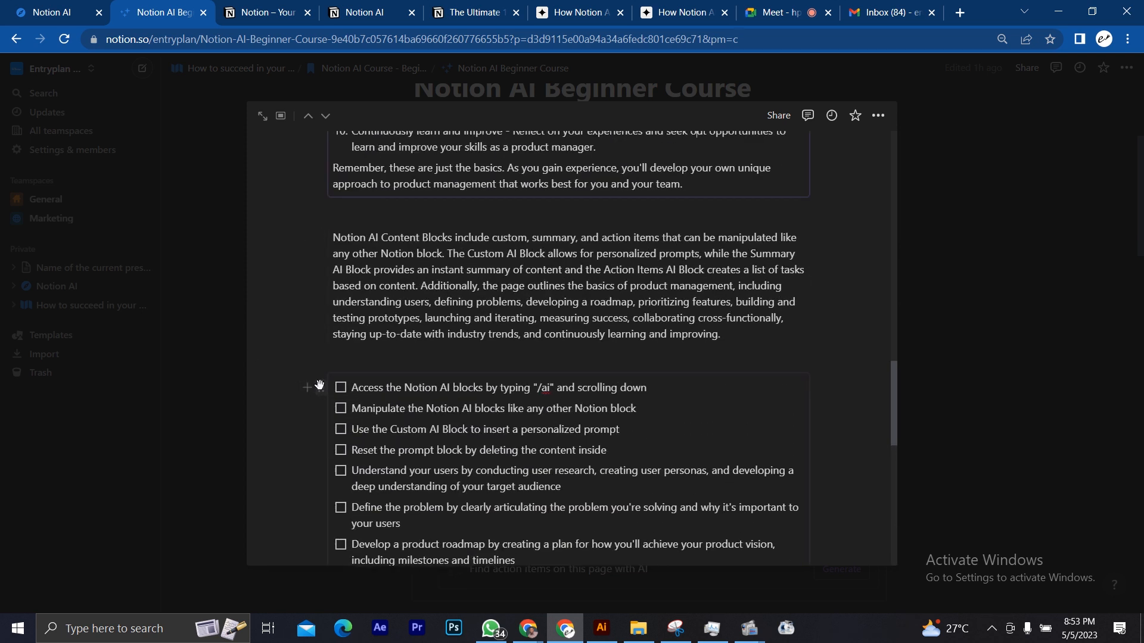
Delete the generated action items block and the generated summary block from the page
click(320, 385)
click(247, 344)
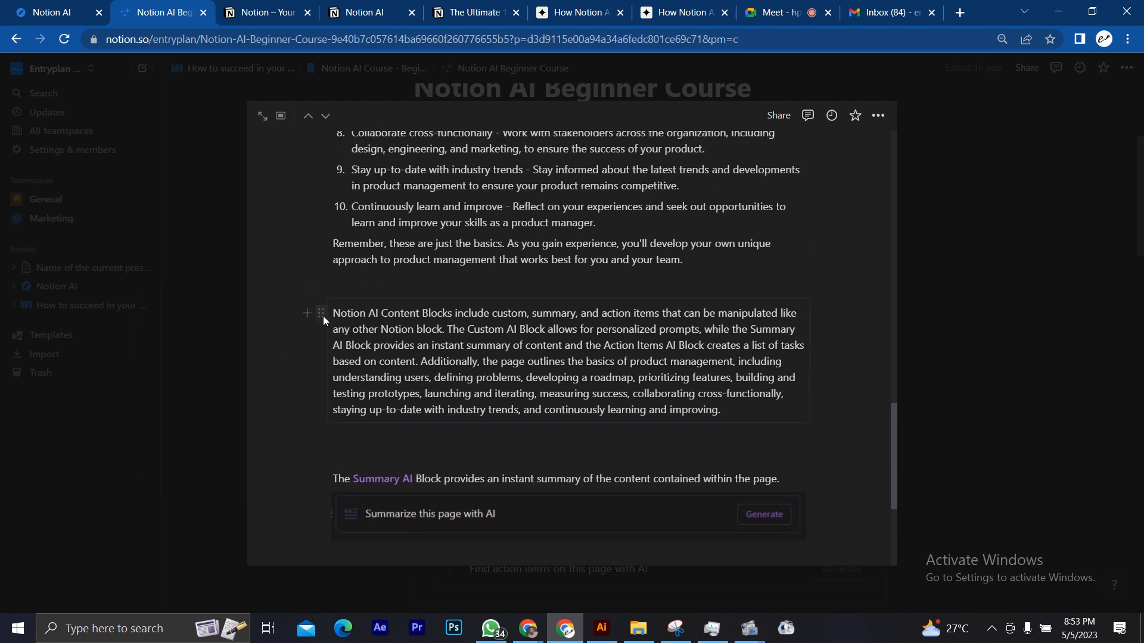
click(322, 314)
click(209, 262)
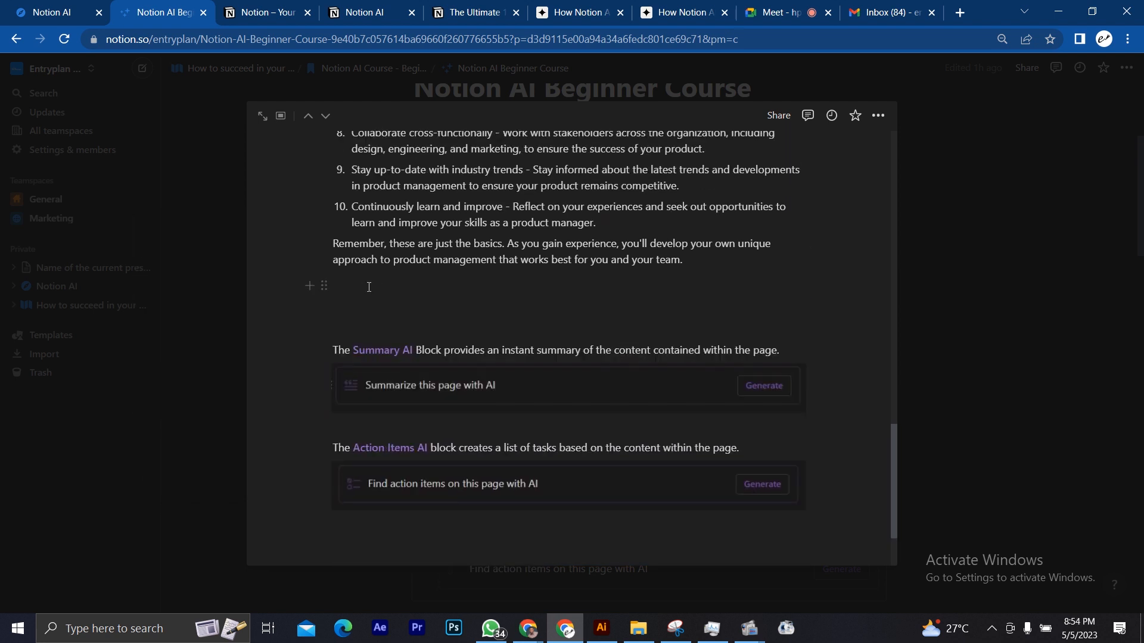
Delete the generated Product Management 101 block and remove the empty lines left above the Summary AI description
scroll(369, 287, up, 7)
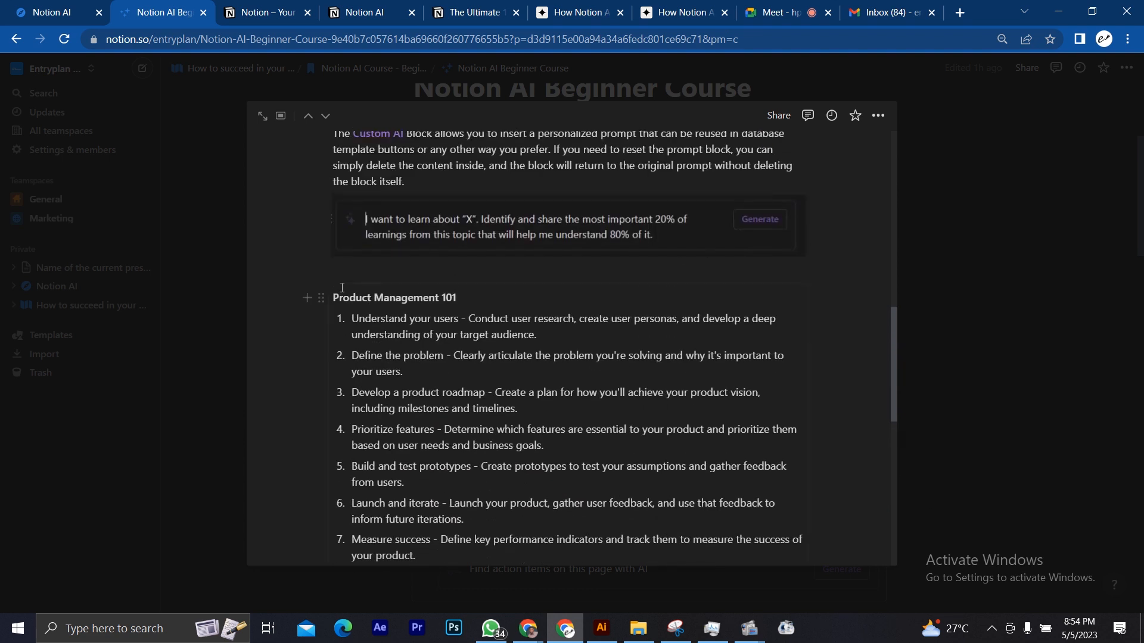
click(320, 297)
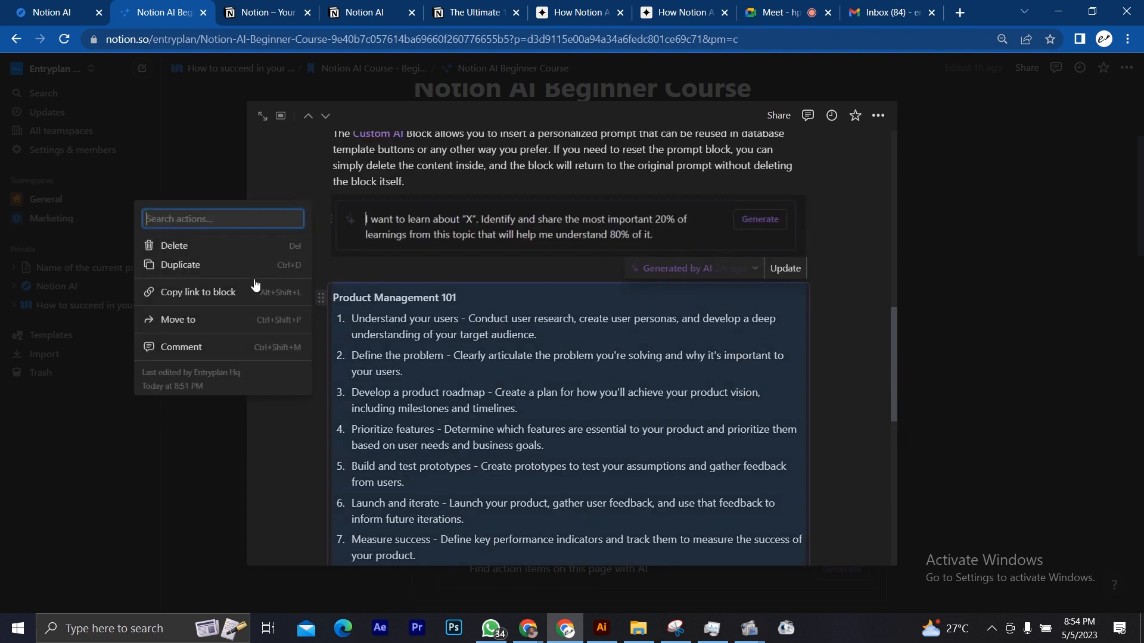
click(248, 246)
click(377, 320)
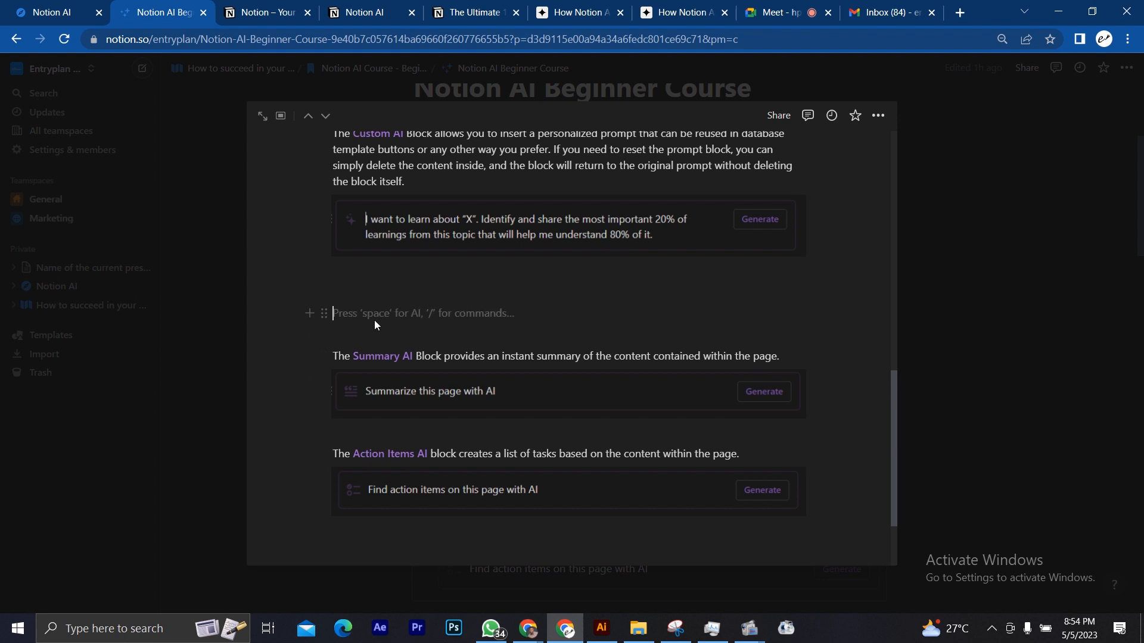
key(BackSpace)
key(BackSpace)
key(BackSpace)
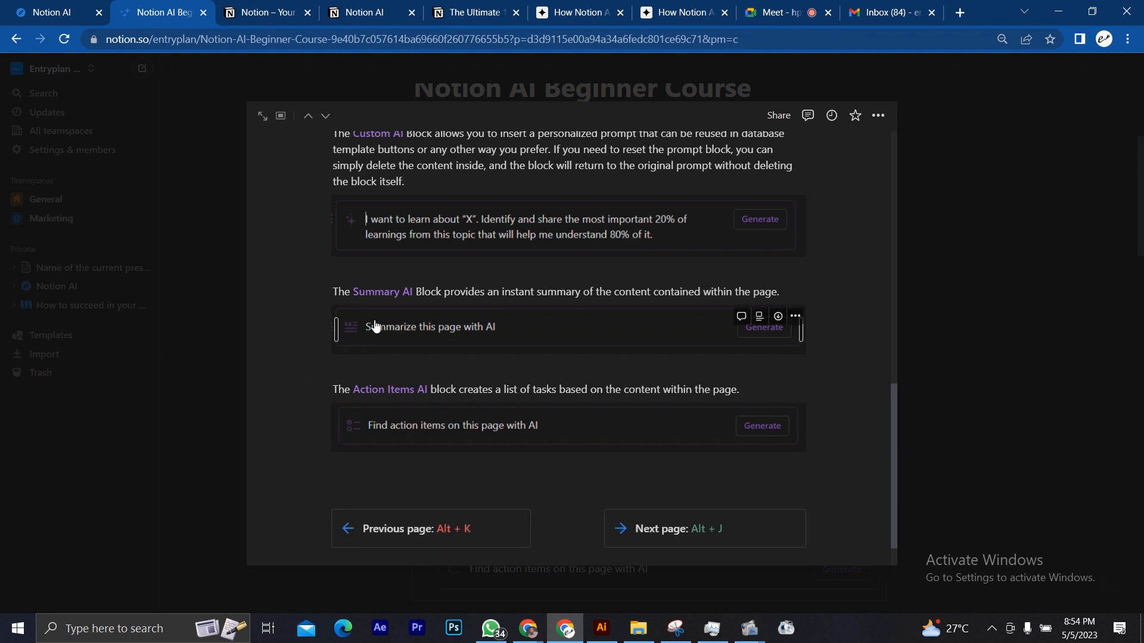